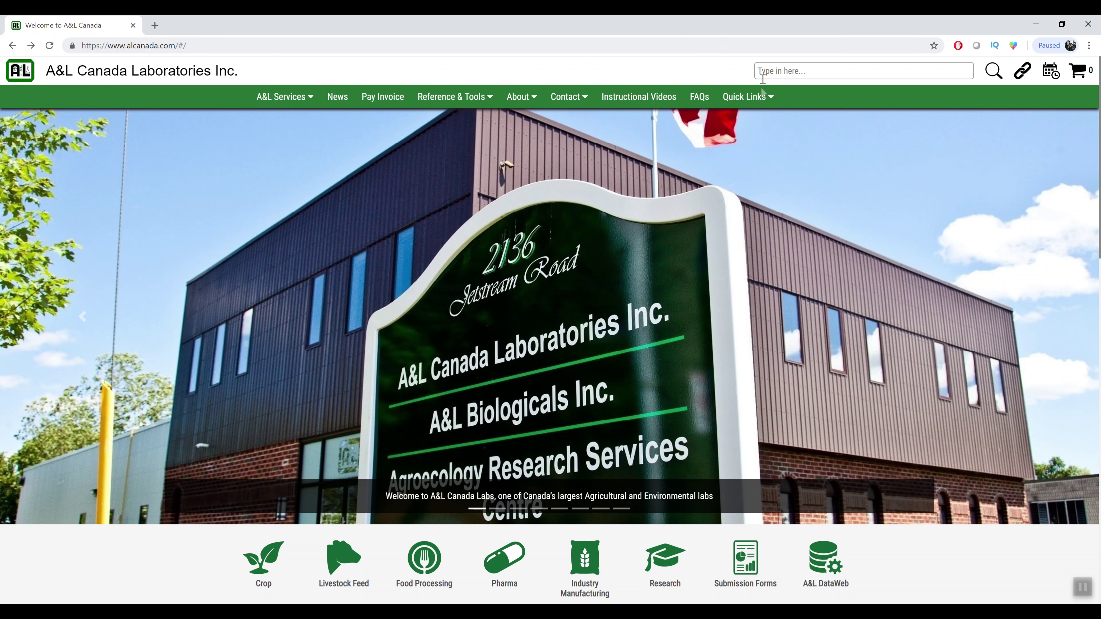
Open A&L DataWeb 2018 from the A&L Canada website's Quick Links menu
click(772, 100)
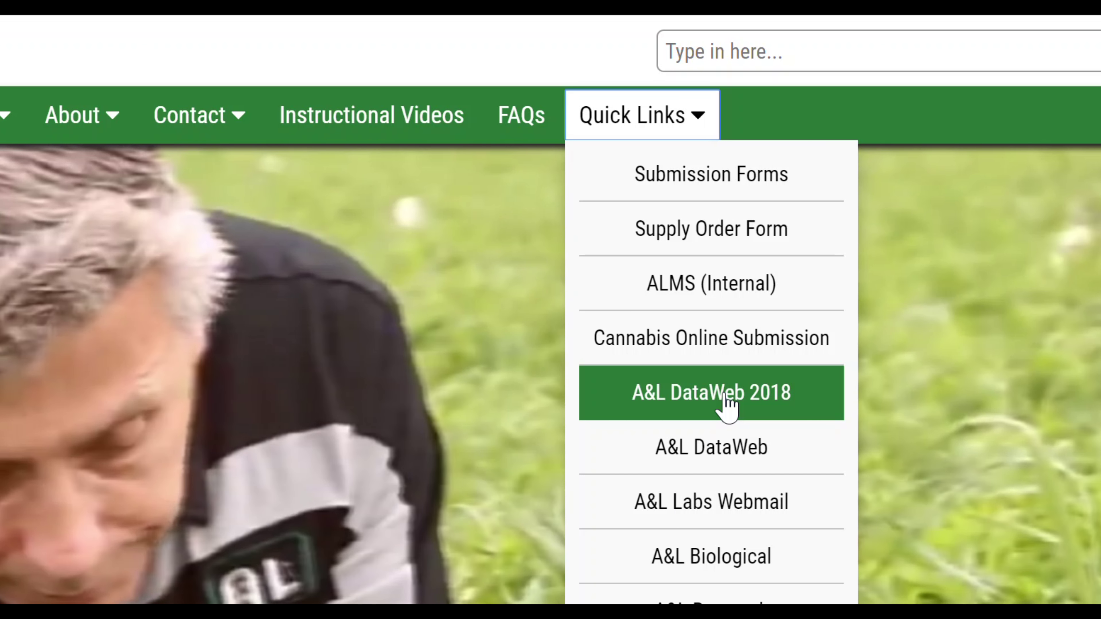
click(728, 405)
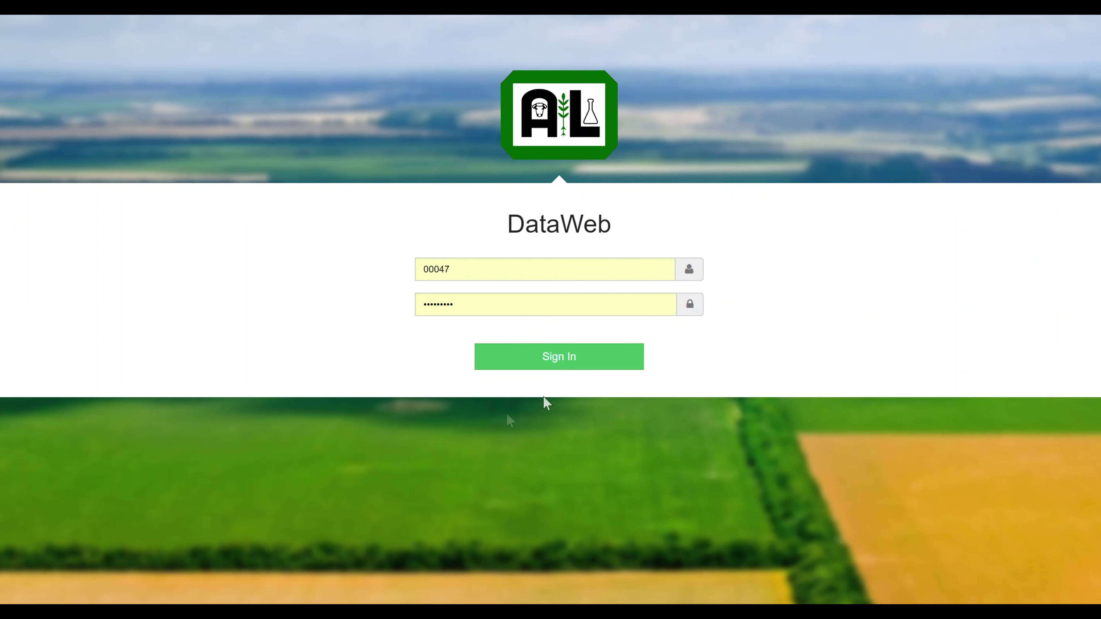
click(562, 360)
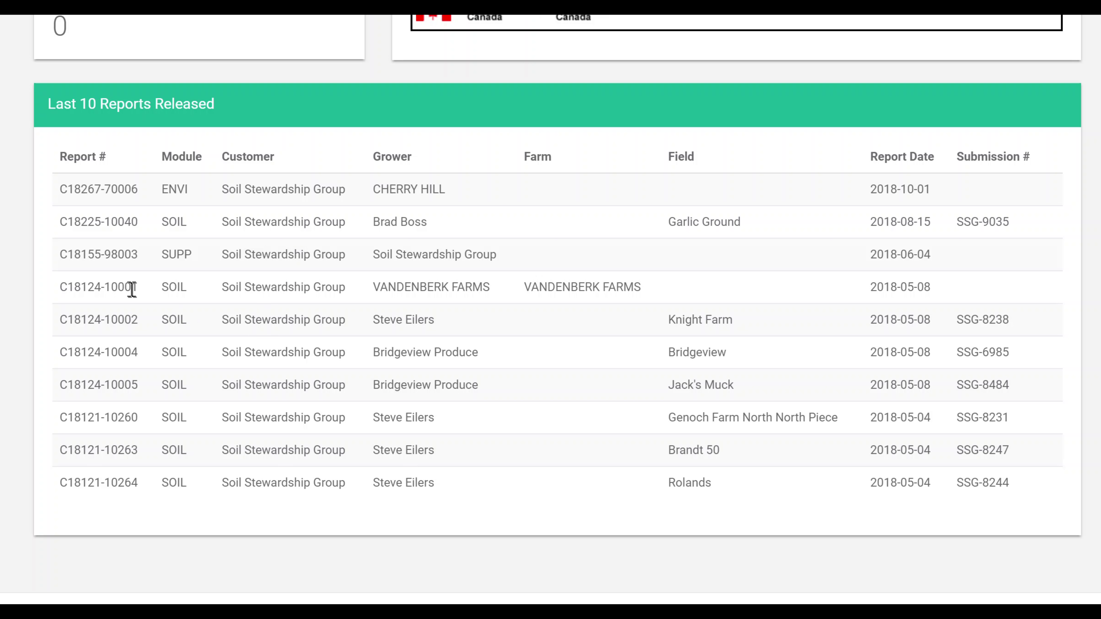
click(129, 288)
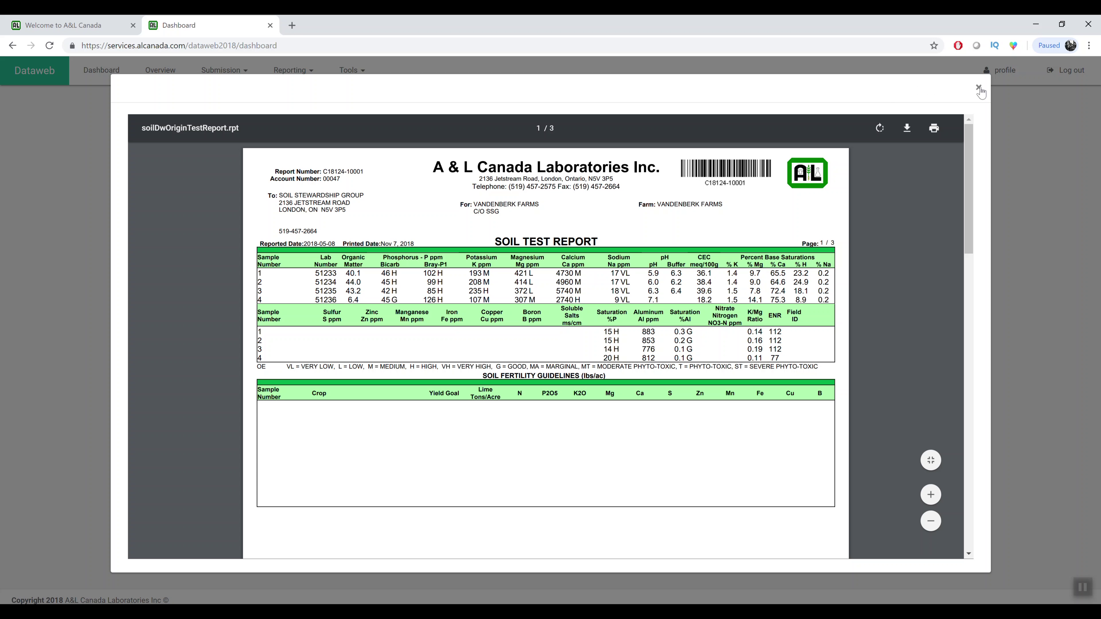
click(979, 89)
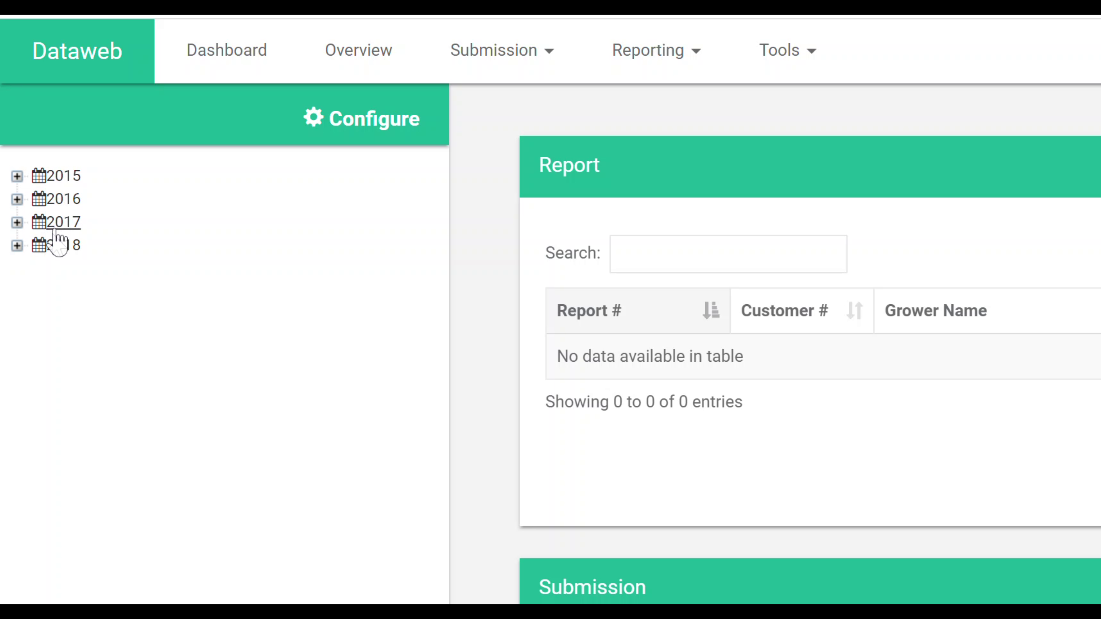
In the 2018 year tree, select the GENOCH NORTH farm and its field
click(17, 247)
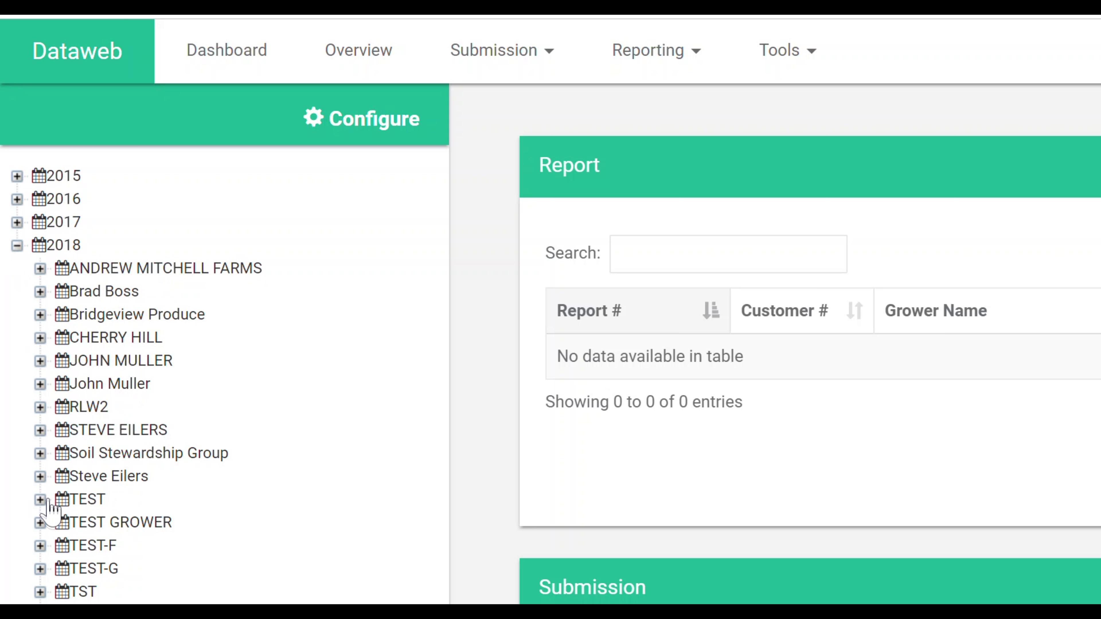
click(40, 430)
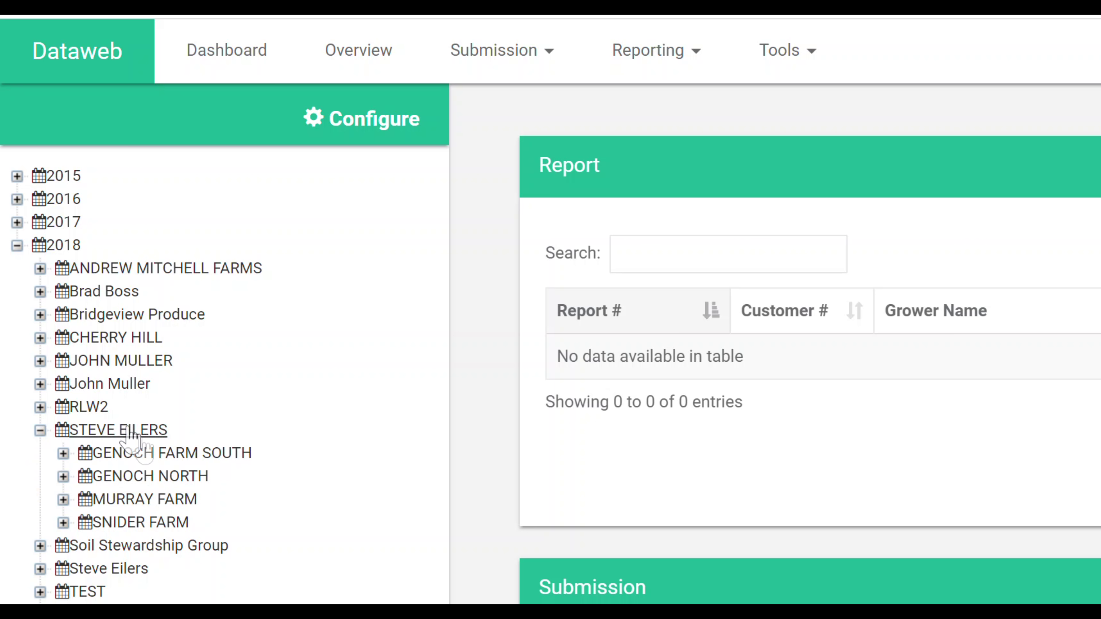
click(139, 477)
click(63, 477)
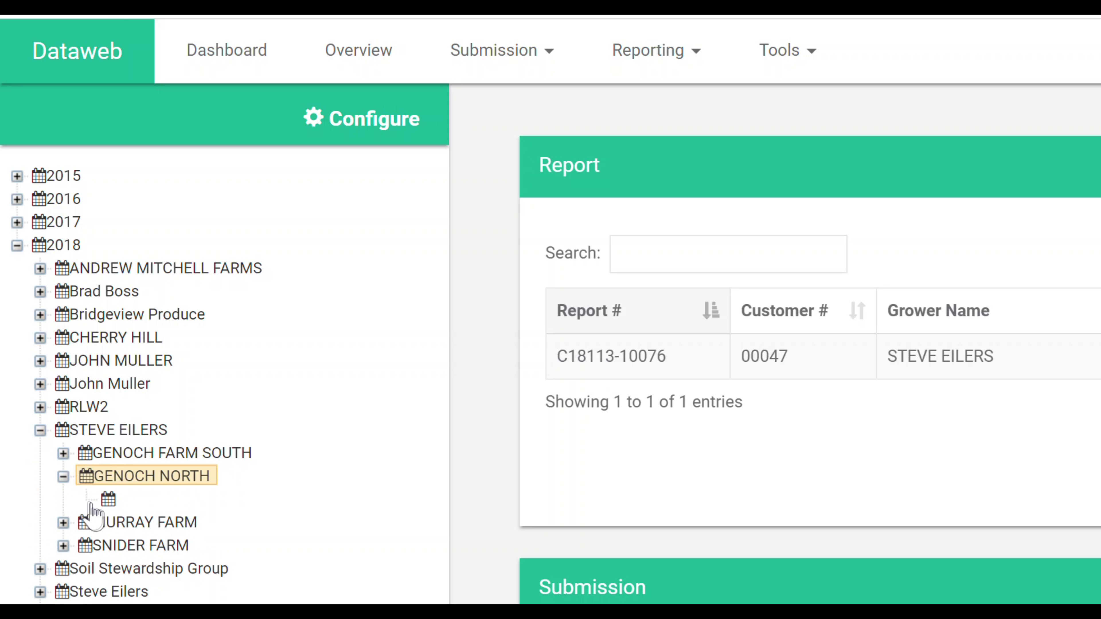
click(110, 500)
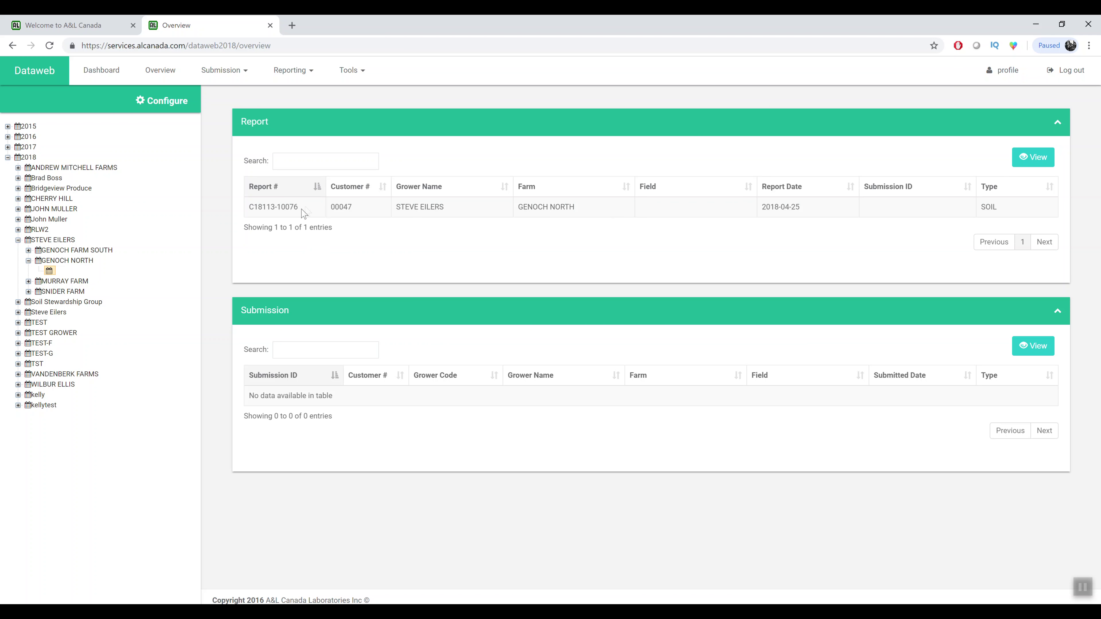
click(1076, 357)
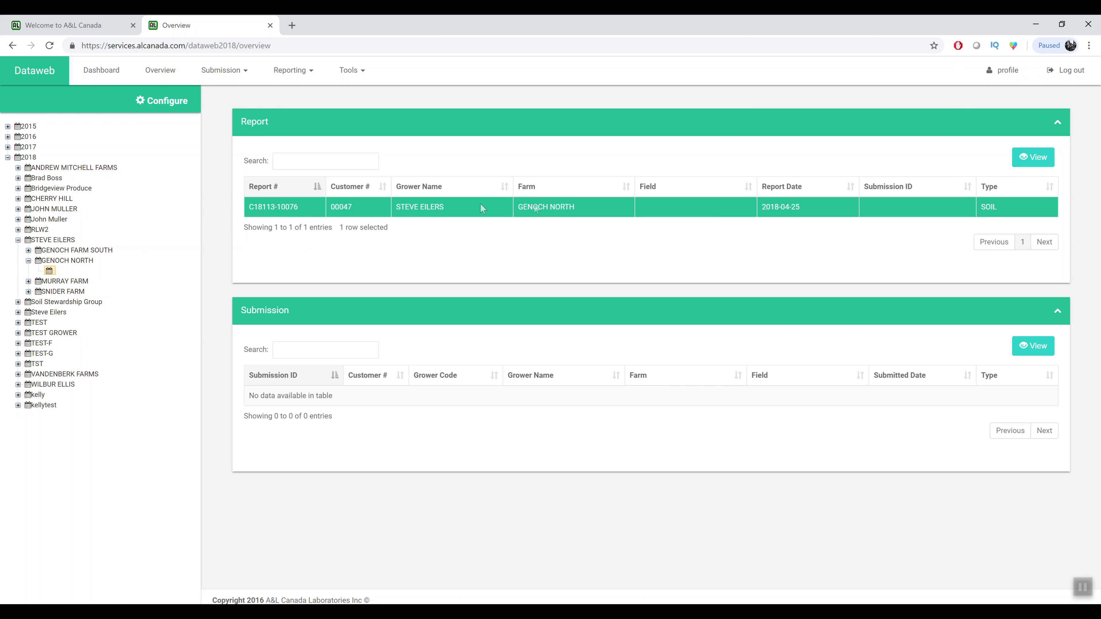
click(1035, 161)
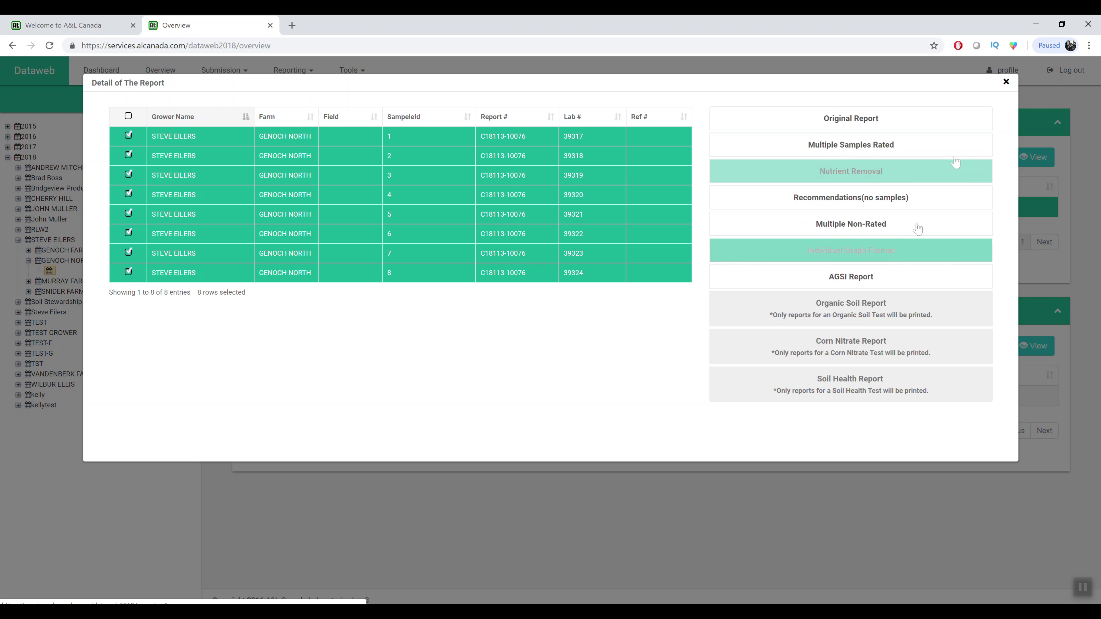
click(1006, 81)
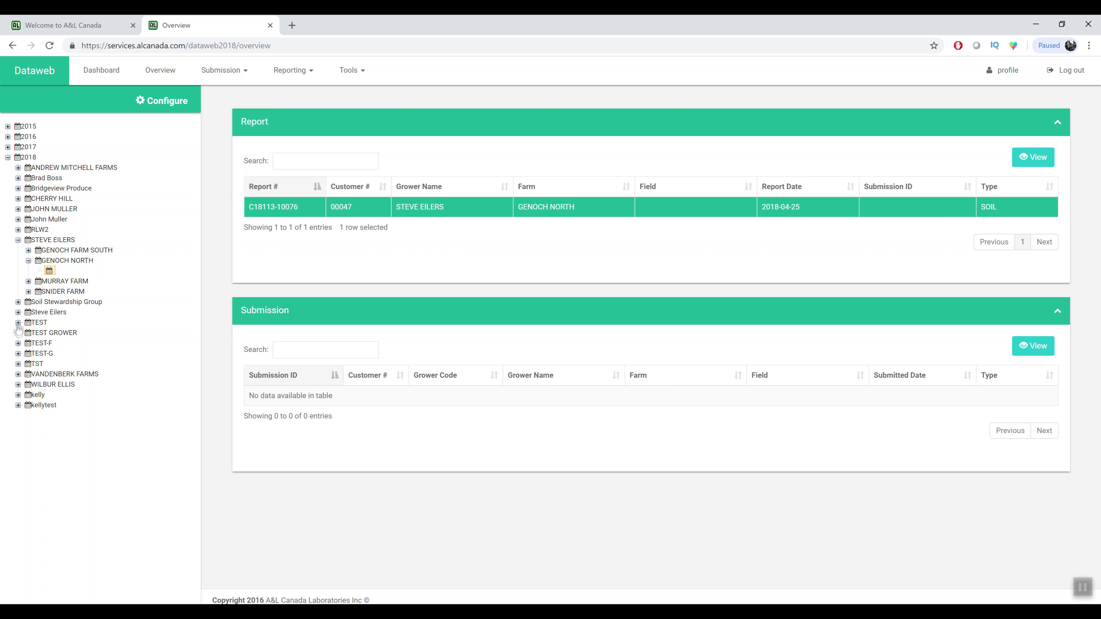
click(18, 323)
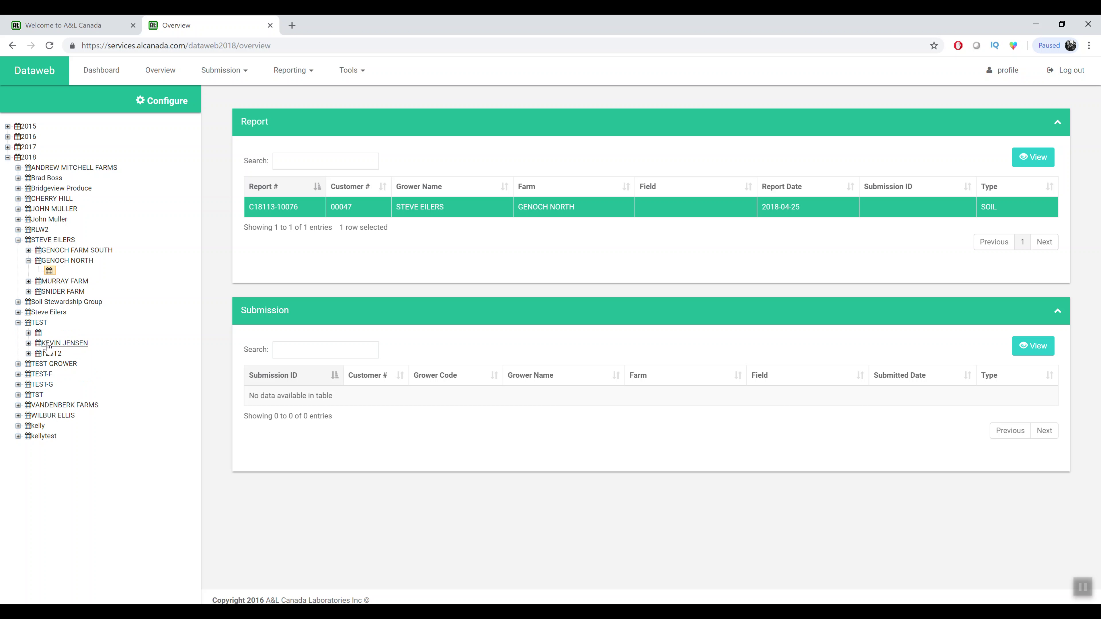
List the TEST farm's nine submissions and review the 2018-10-26 submission's details
click(49, 344)
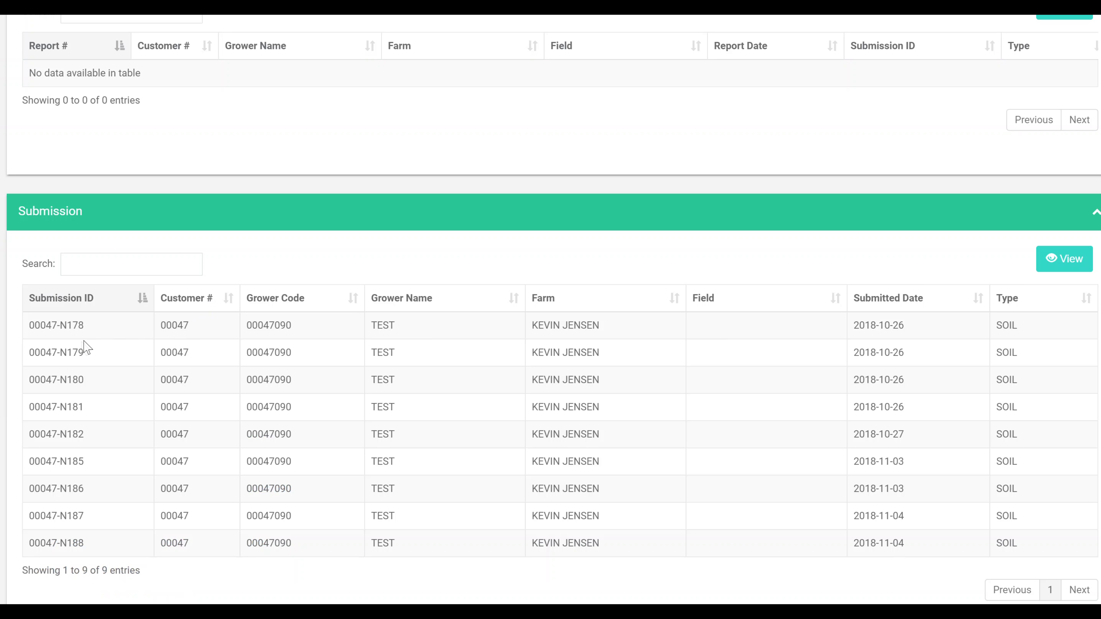
click(360, 330)
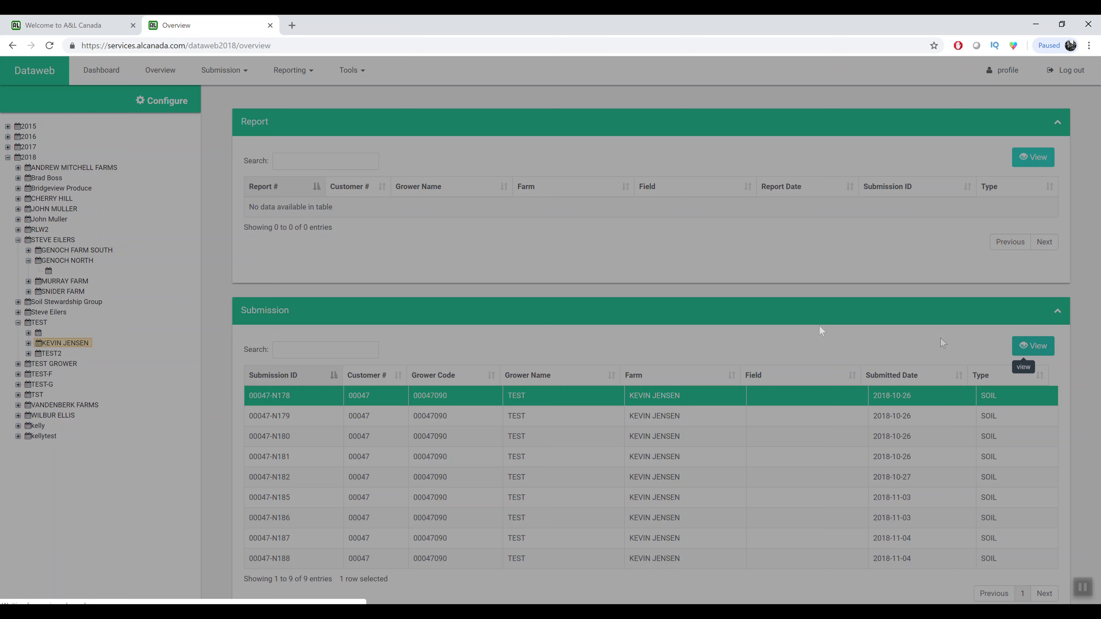
click(1065, 258)
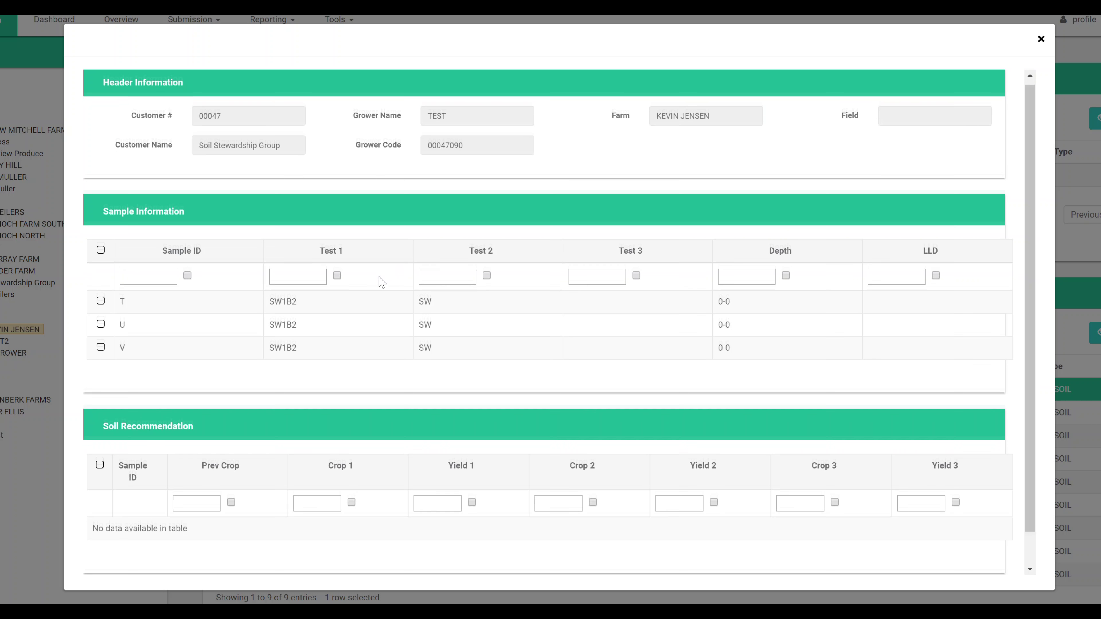
scroll(885, 424, down, 1)
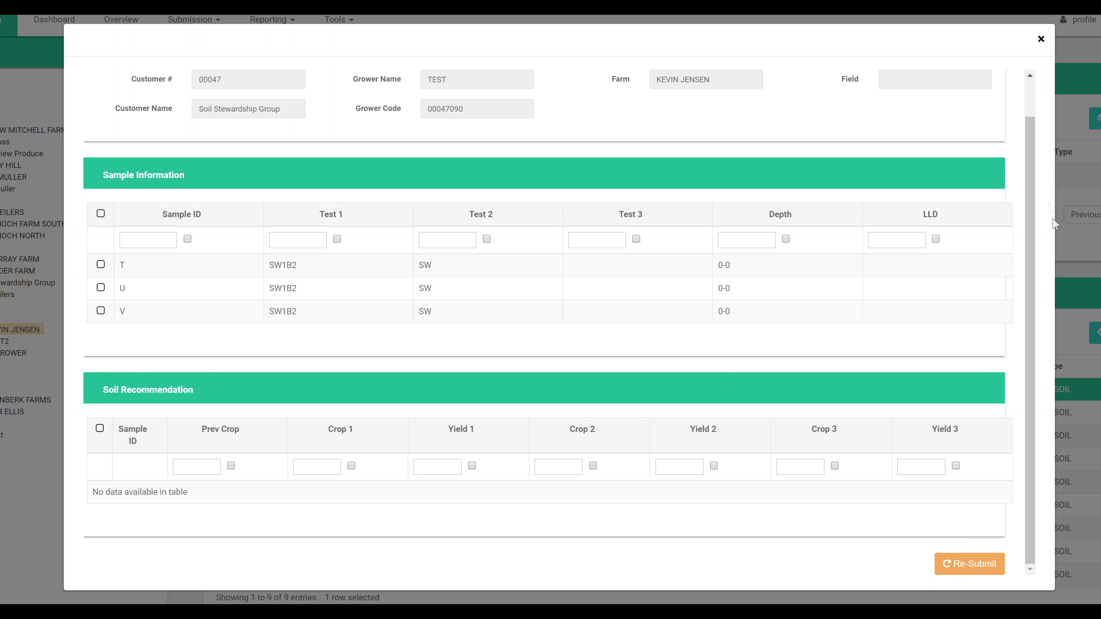
click(1041, 40)
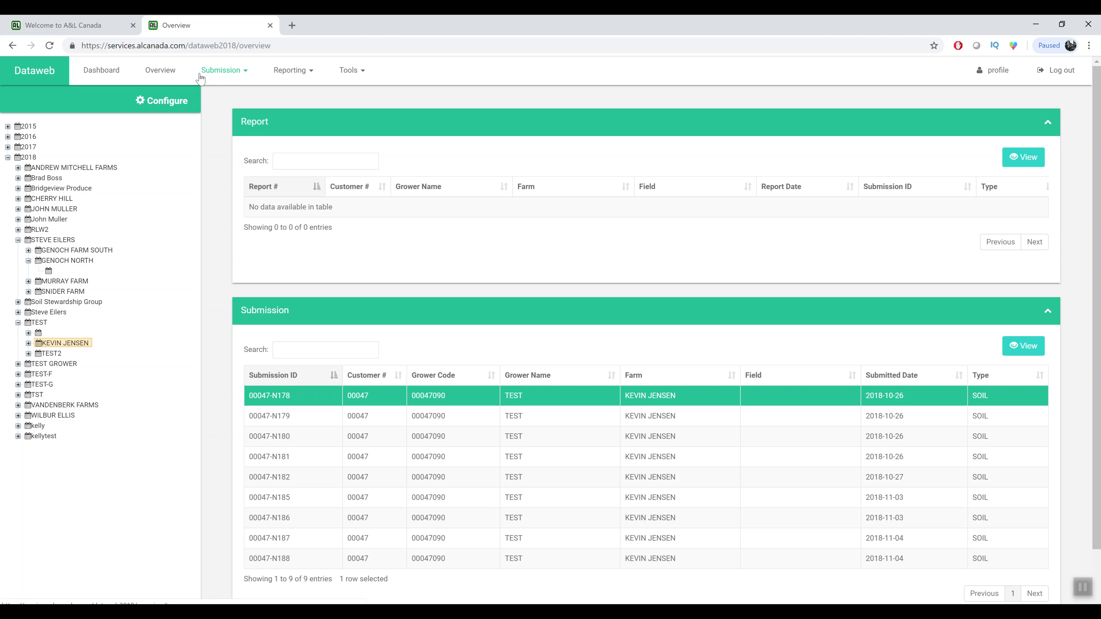
click(211, 75)
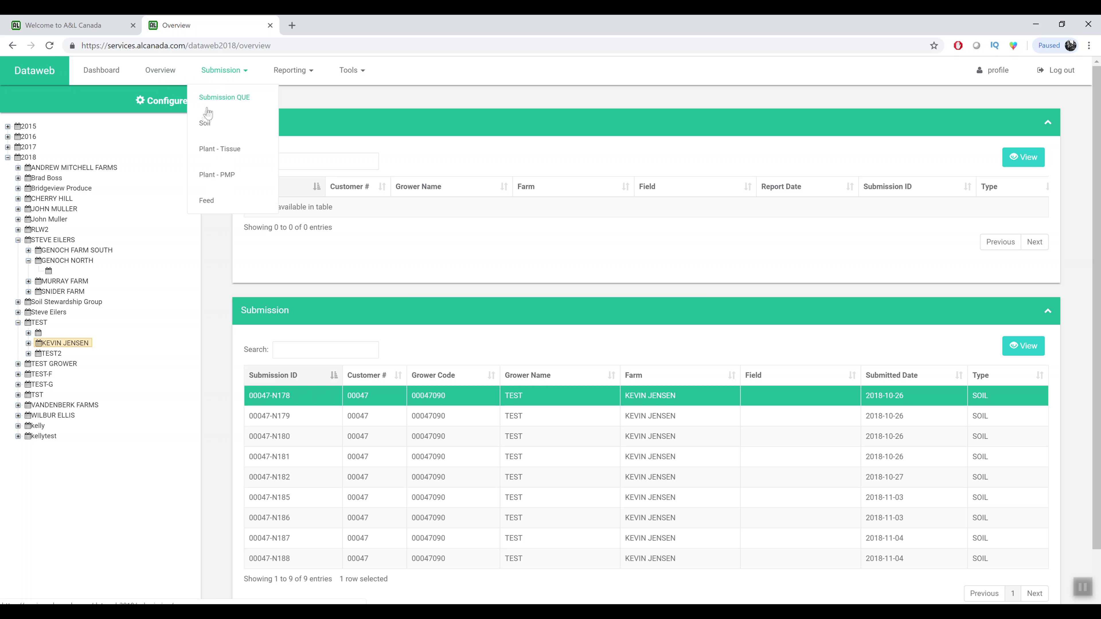
Start a new soil submission and assign it a grower
click(205, 125)
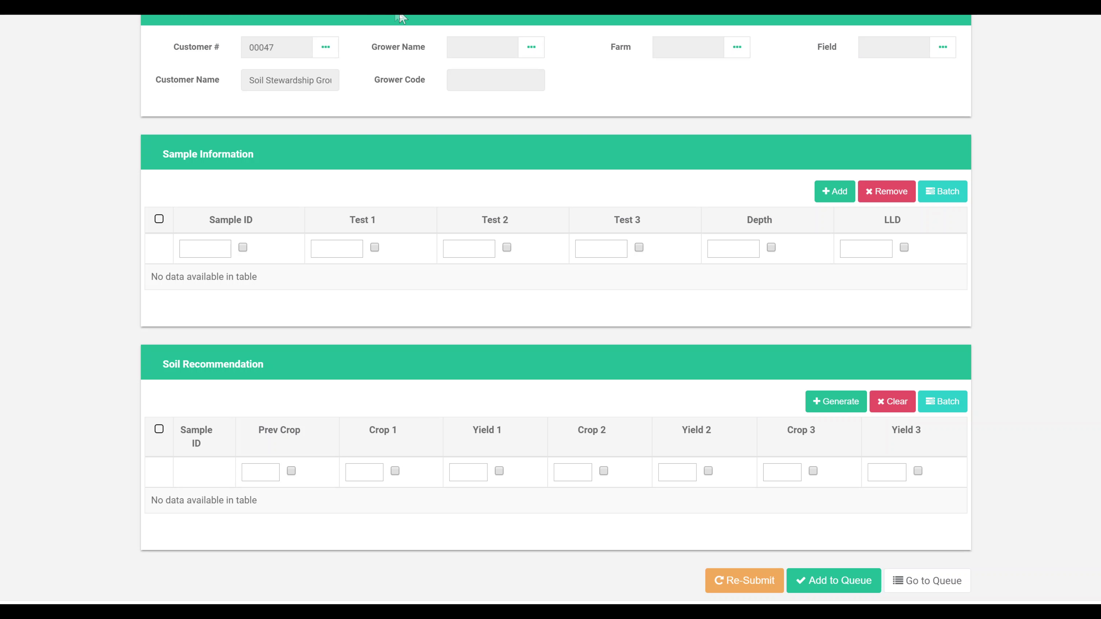
click(537, 46)
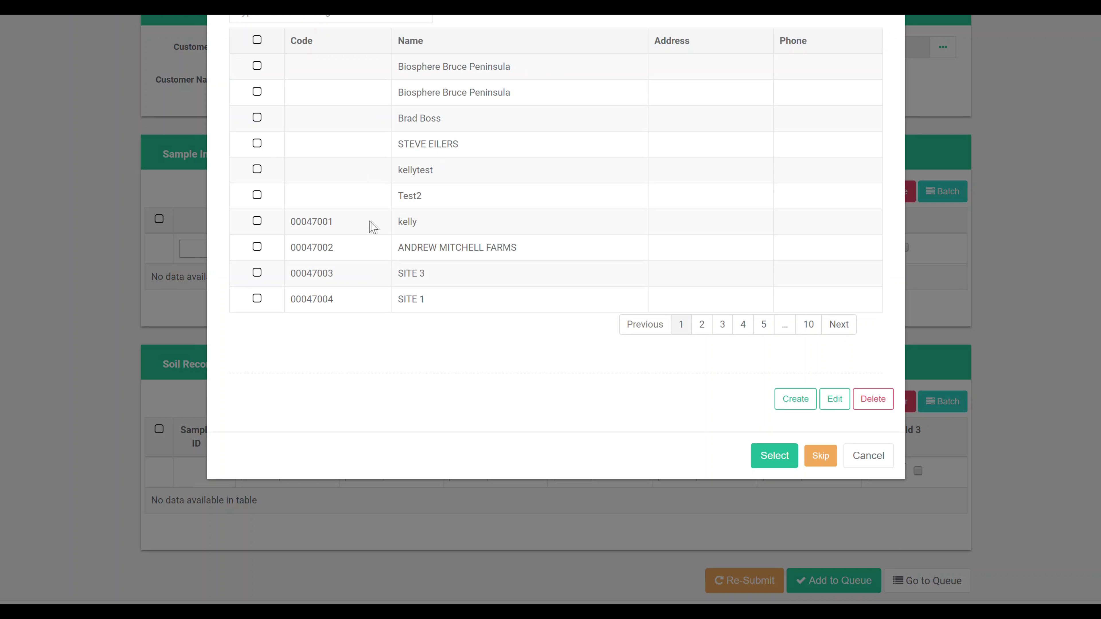
click(258, 222)
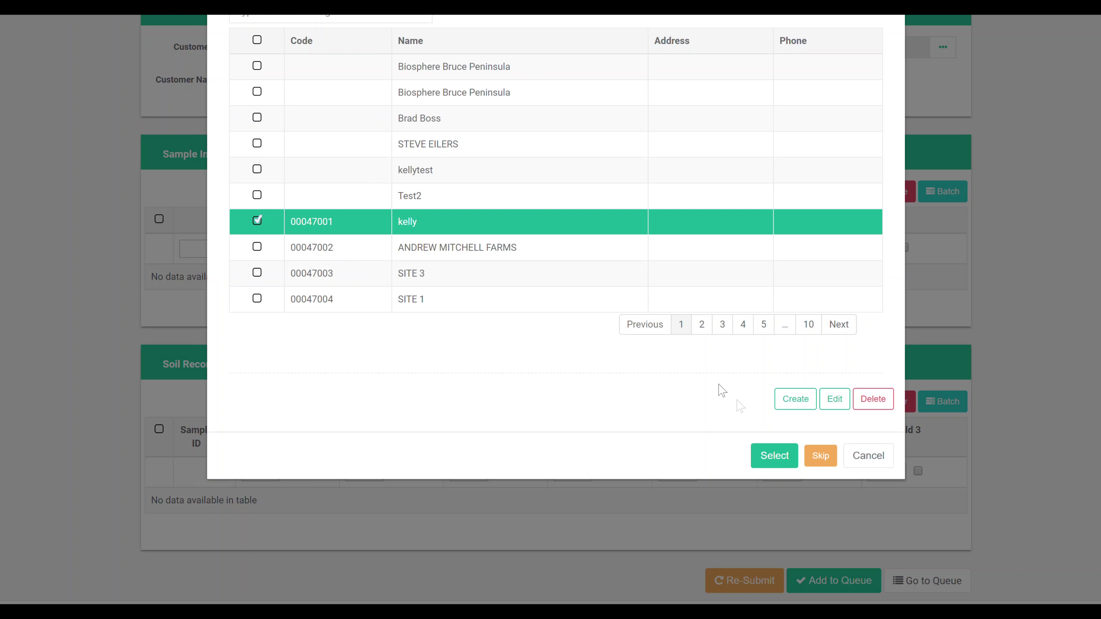
click(774, 455)
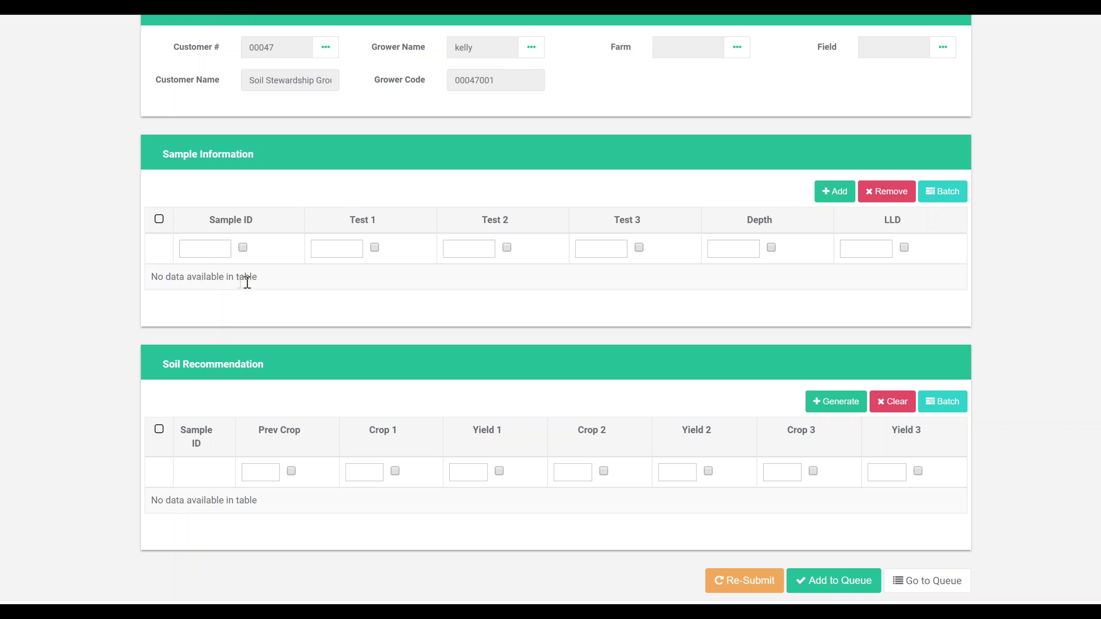
Add sample 1 with the SW test package as Test 1
click(836, 195)
click(221, 279)
text(1)
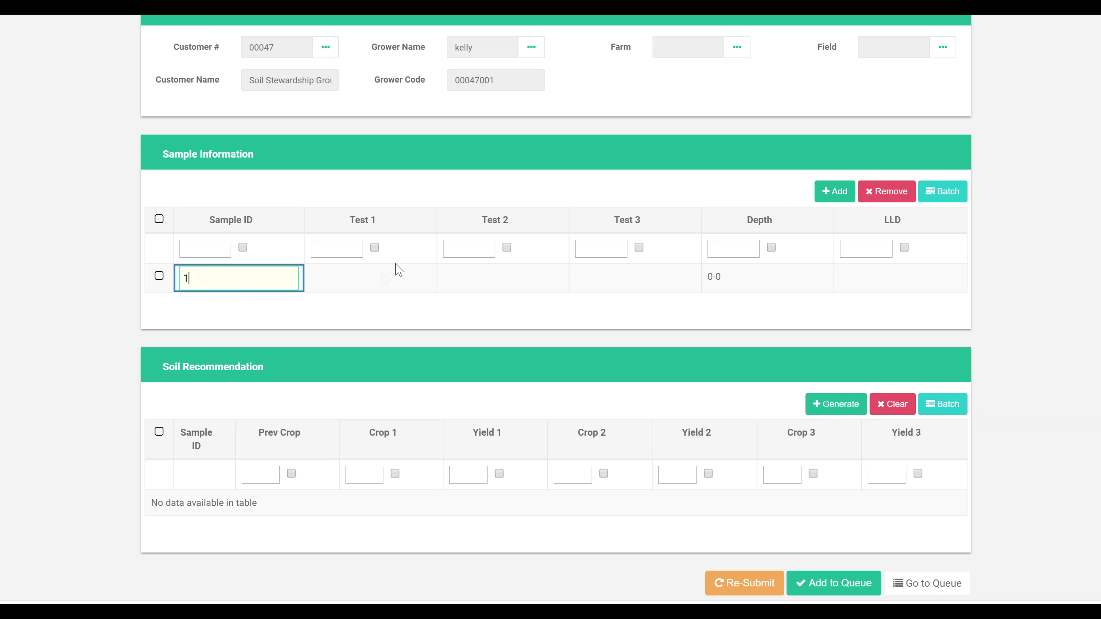
click(399, 287)
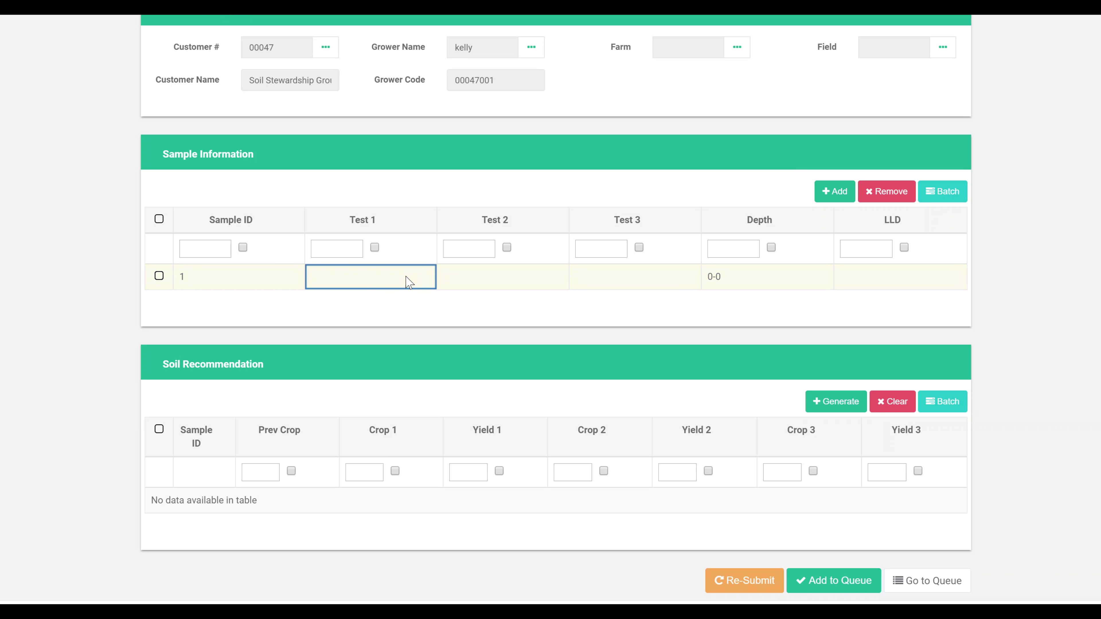
click(419, 276)
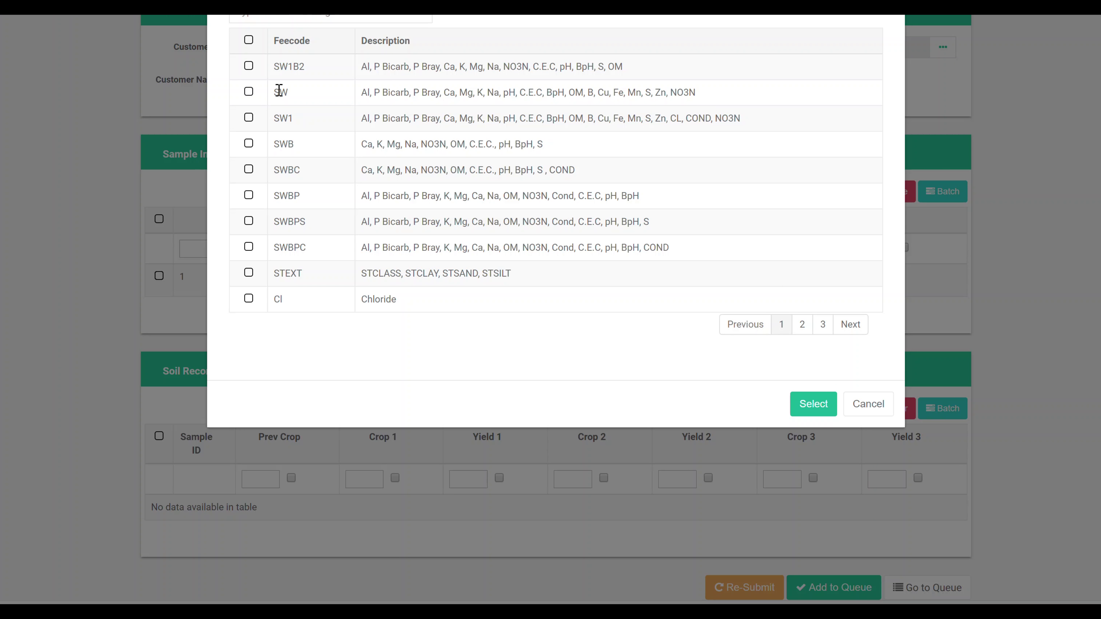
click(249, 92)
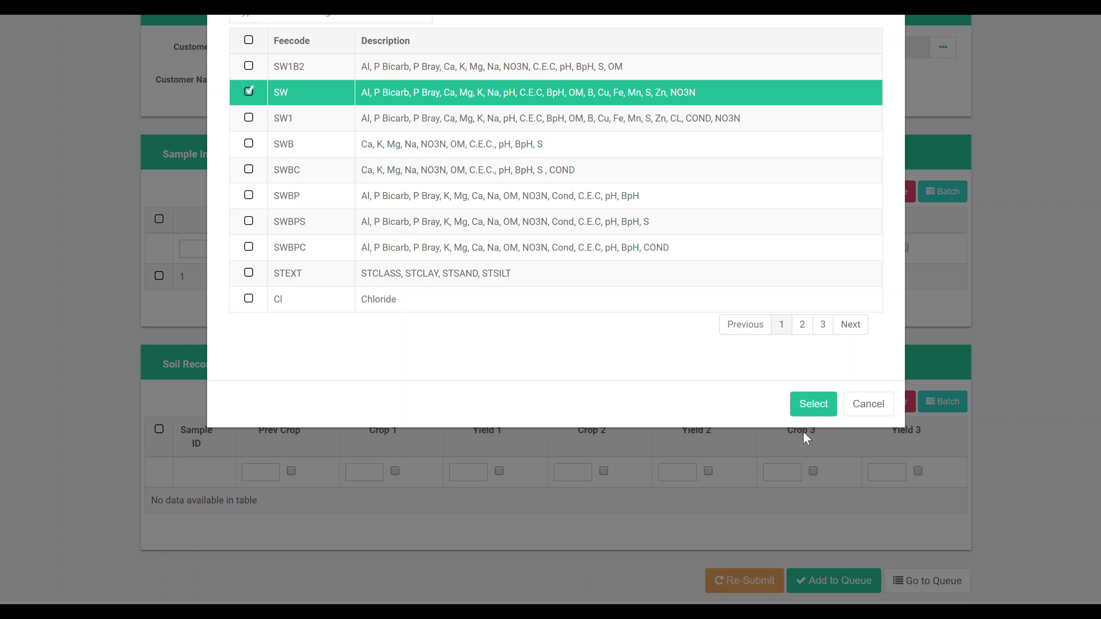
click(813, 404)
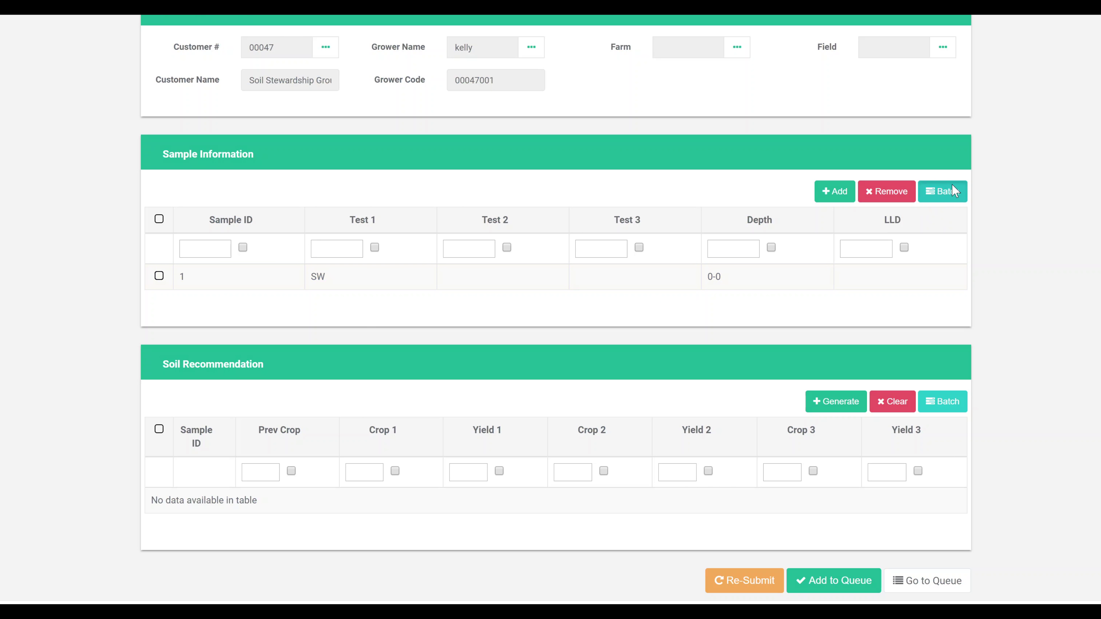
Set up a batch with prefix k, 2 samples, 2 depths, Depth A 0-6 with SW
click(952, 191)
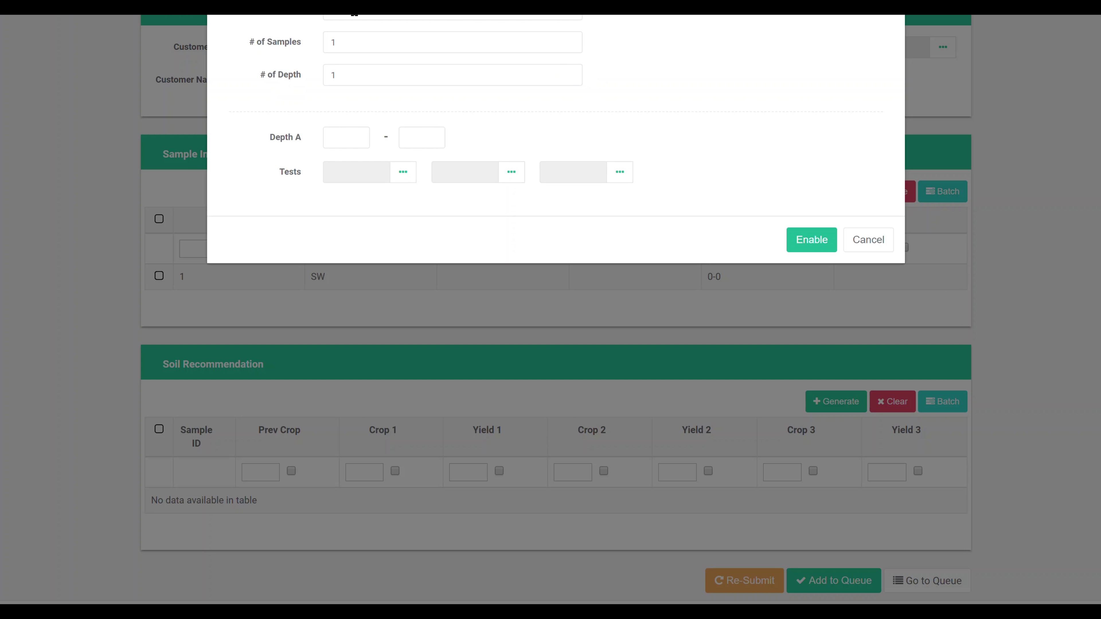
key(Tab)
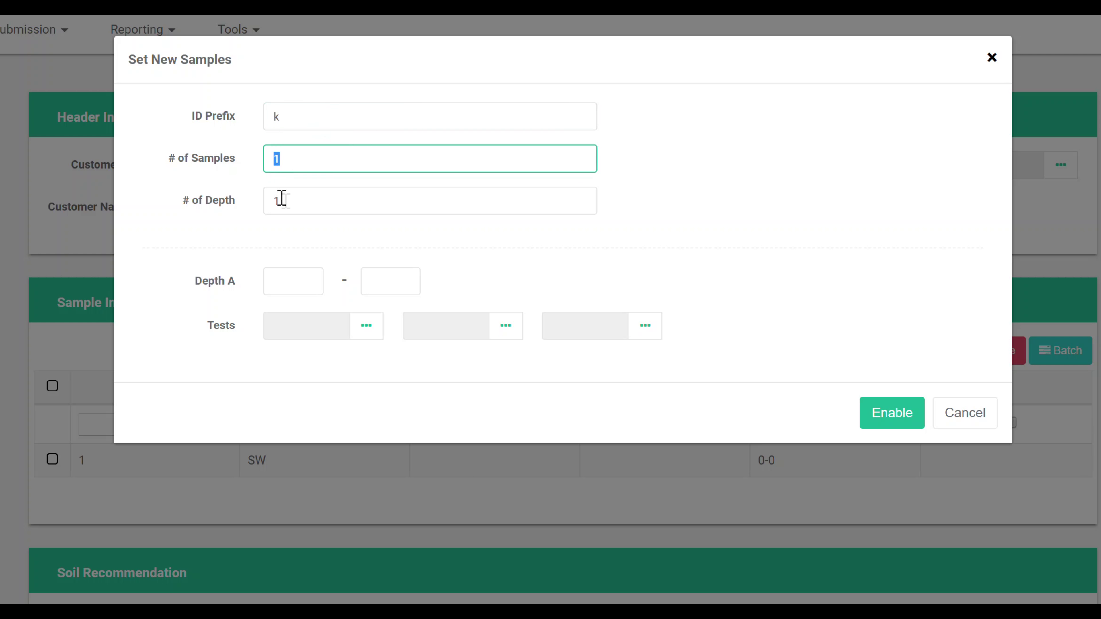
text(2)
key(Tab)
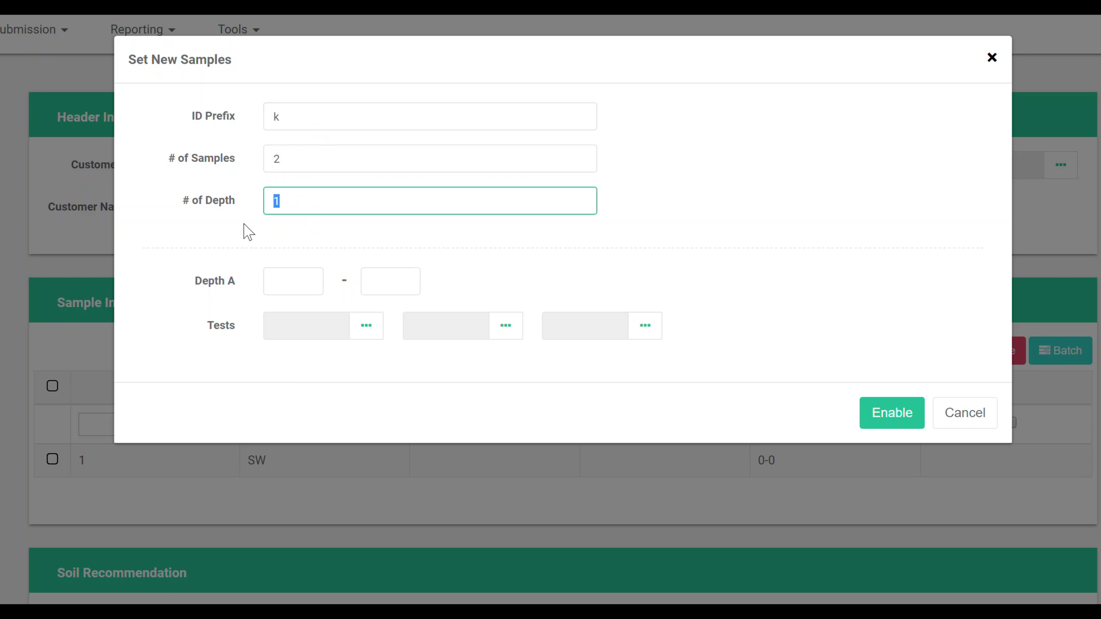
text(2)
click(297, 289)
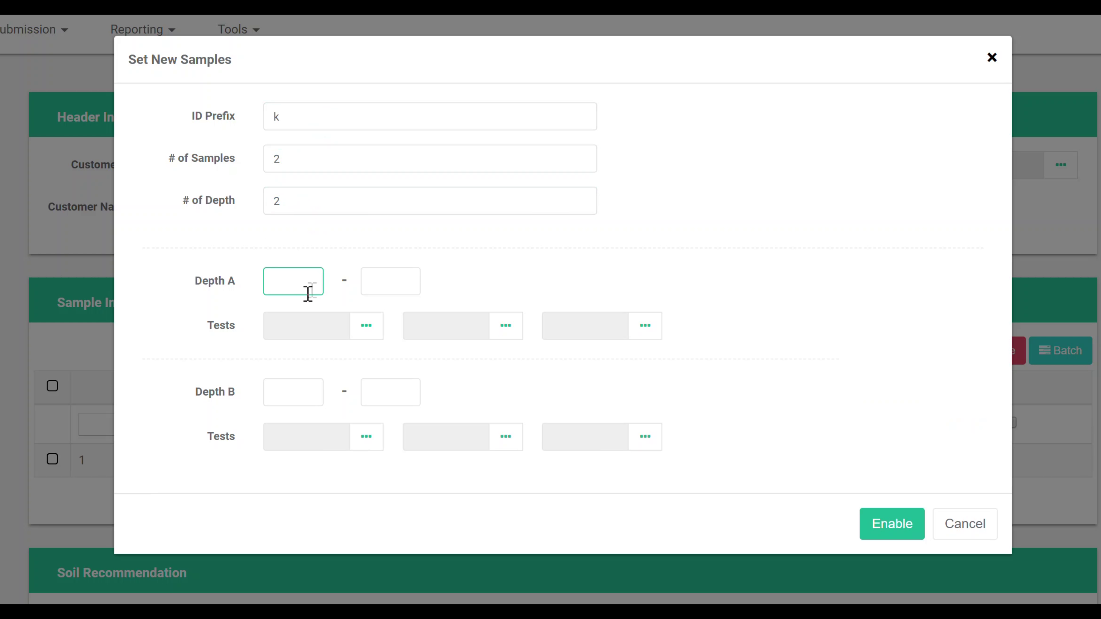
click(391, 287)
text(6)
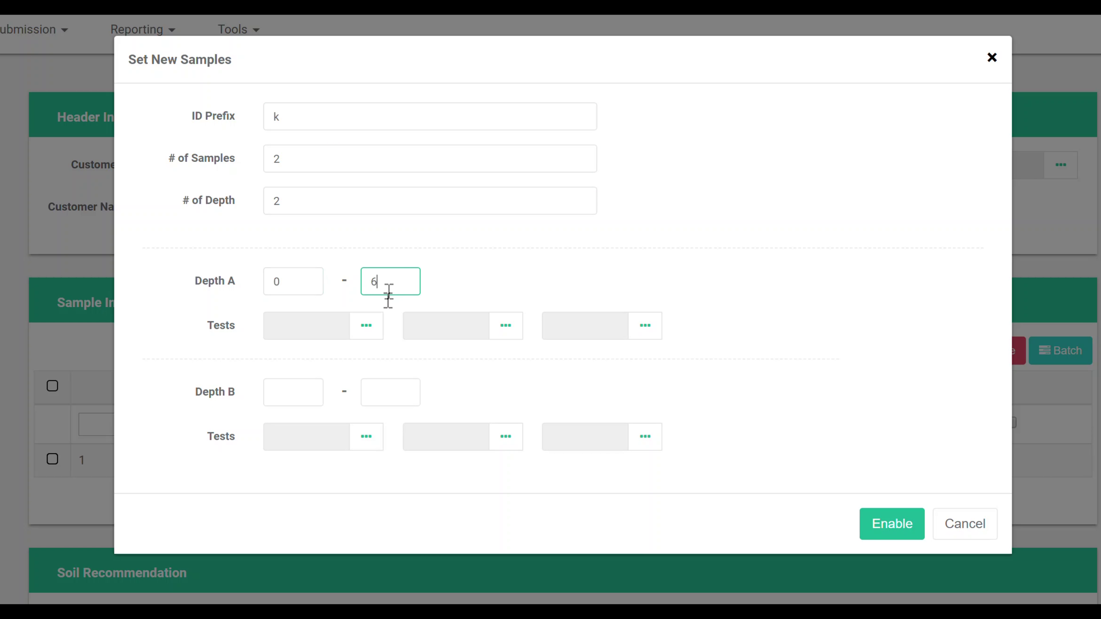
click(366, 332)
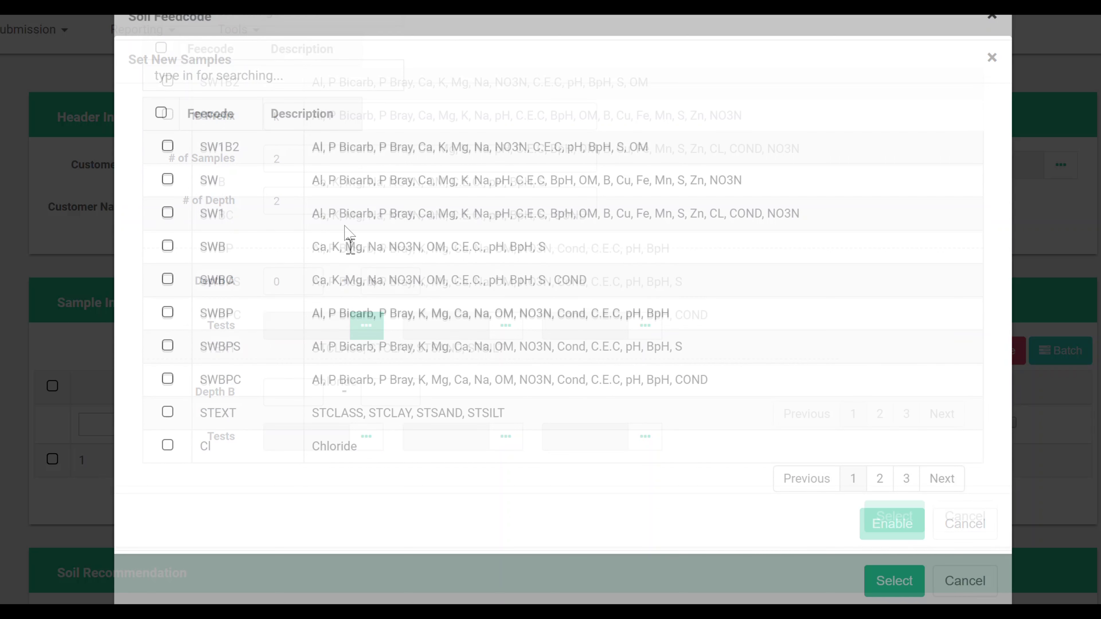
click(168, 222)
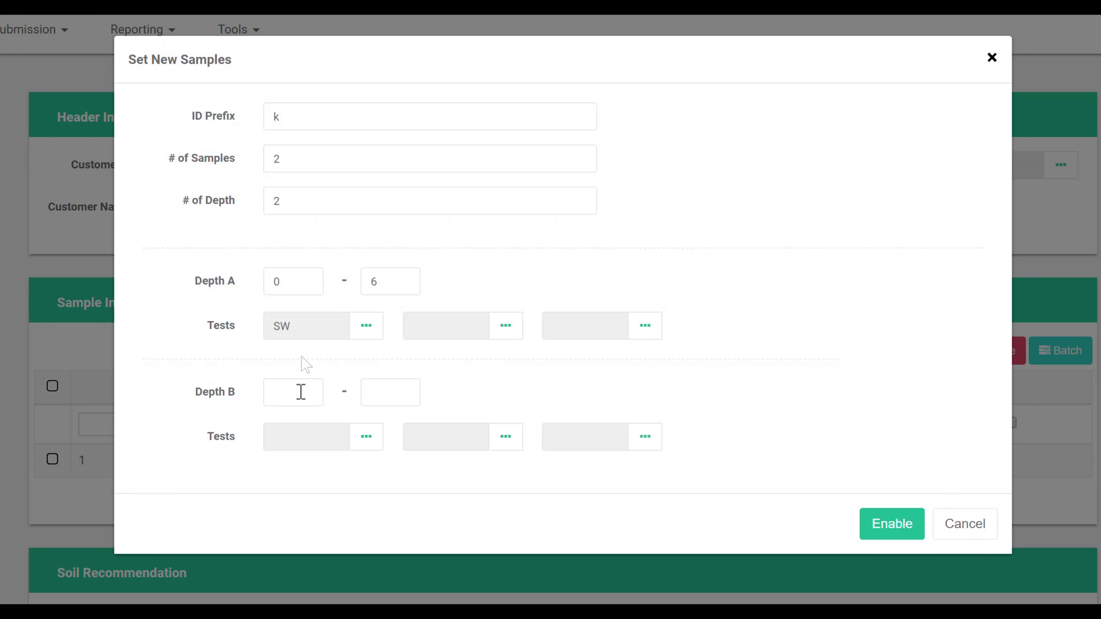
Give Depth B 6-12 with SWB, create the batch and keep it after sample 1
click(313, 403)
text(6)
click(400, 390)
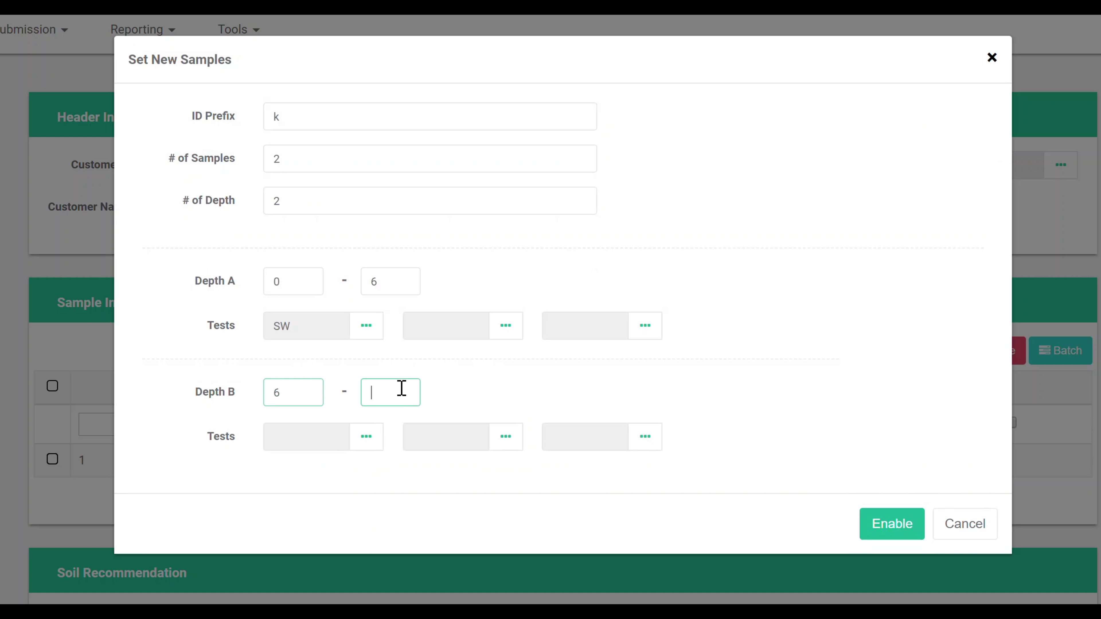
text(12)
click(368, 447)
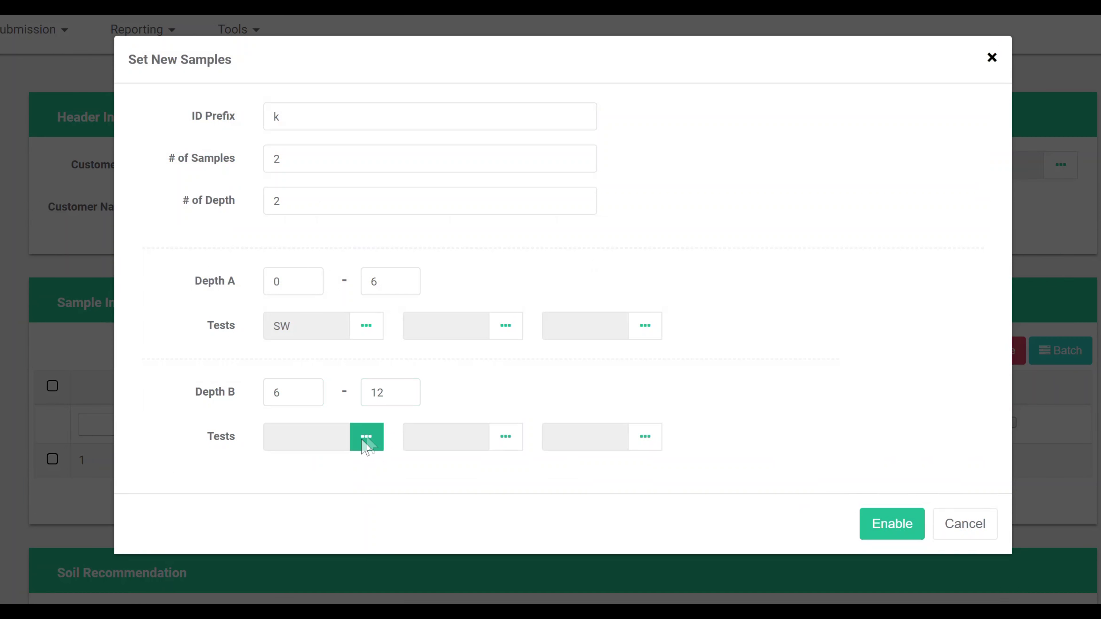
click(197, 303)
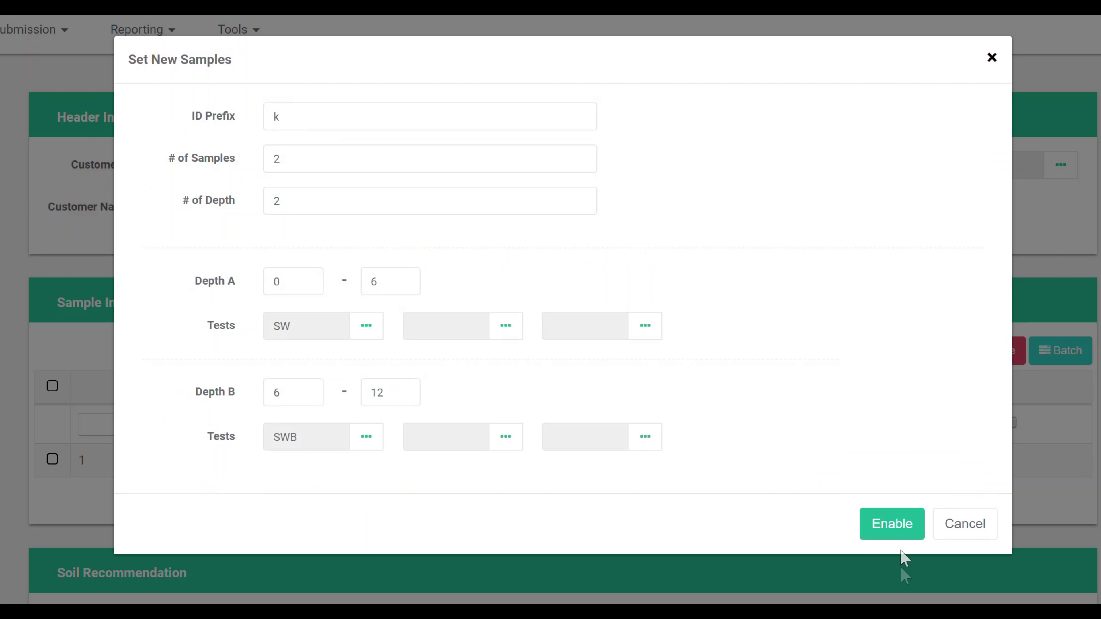
click(909, 535)
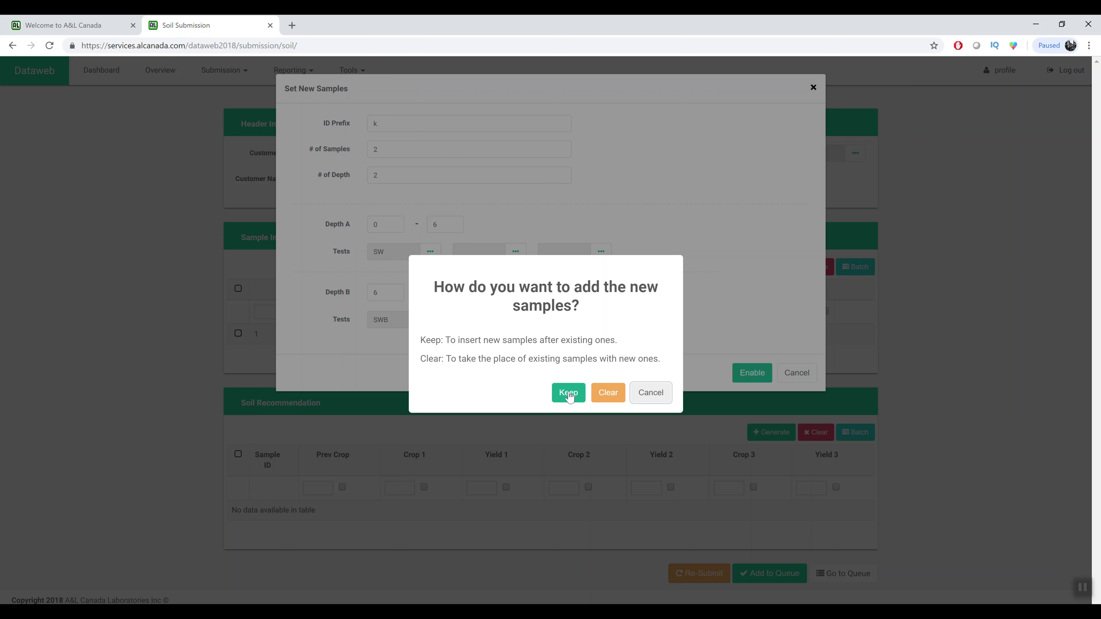
click(569, 392)
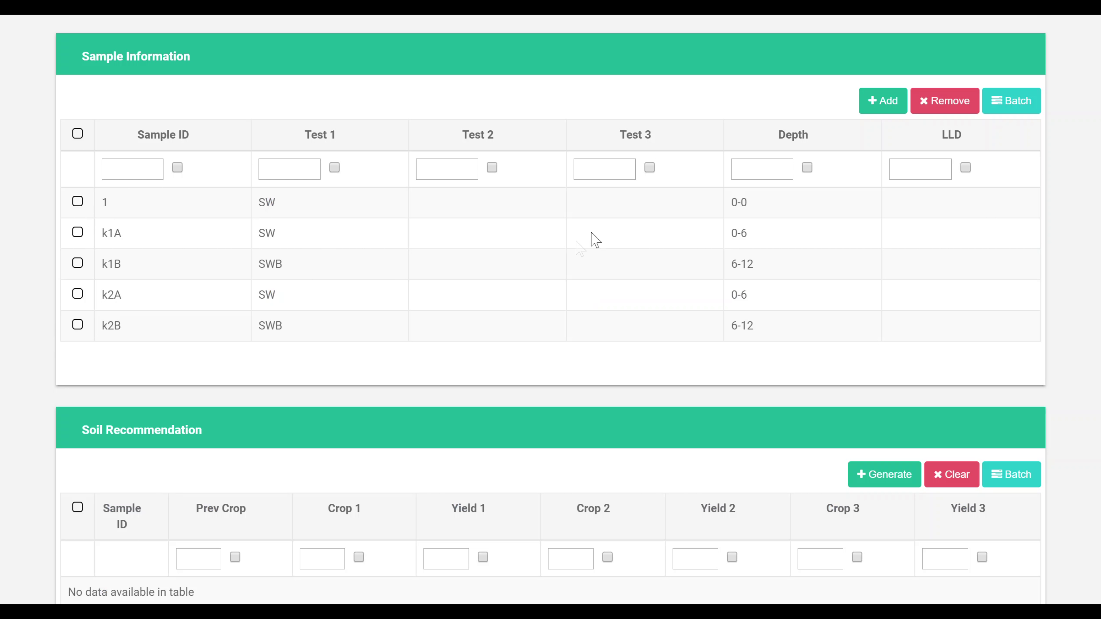
Scroll through the samples 1, k1A, k1B, k2A and k2B to review them
scroll(607, 392, down, 3)
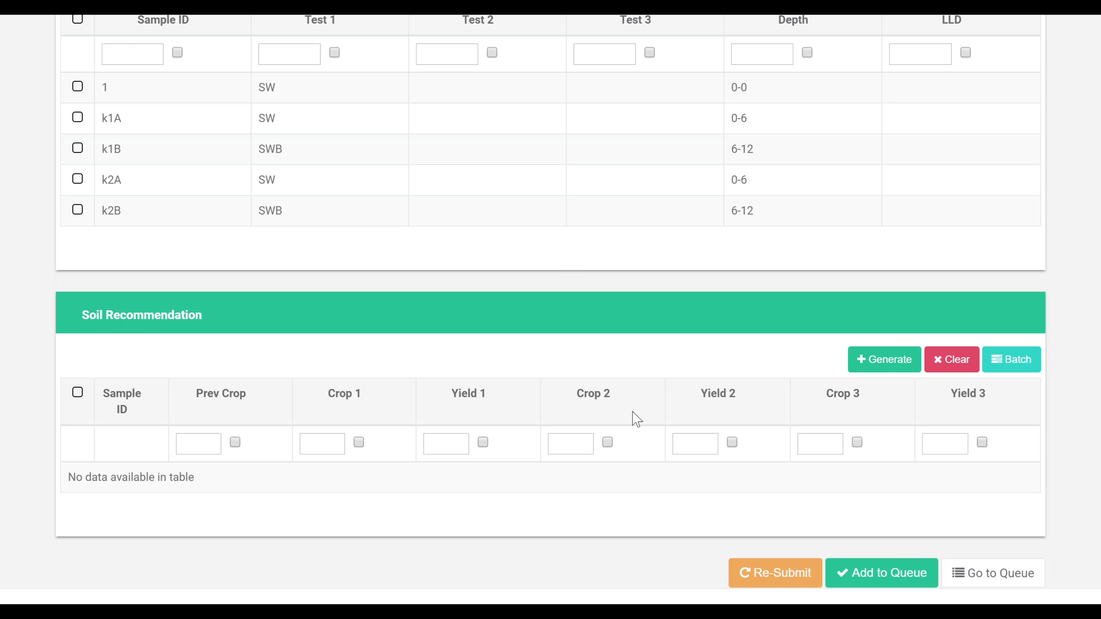
scroll(853, 86, up, 1)
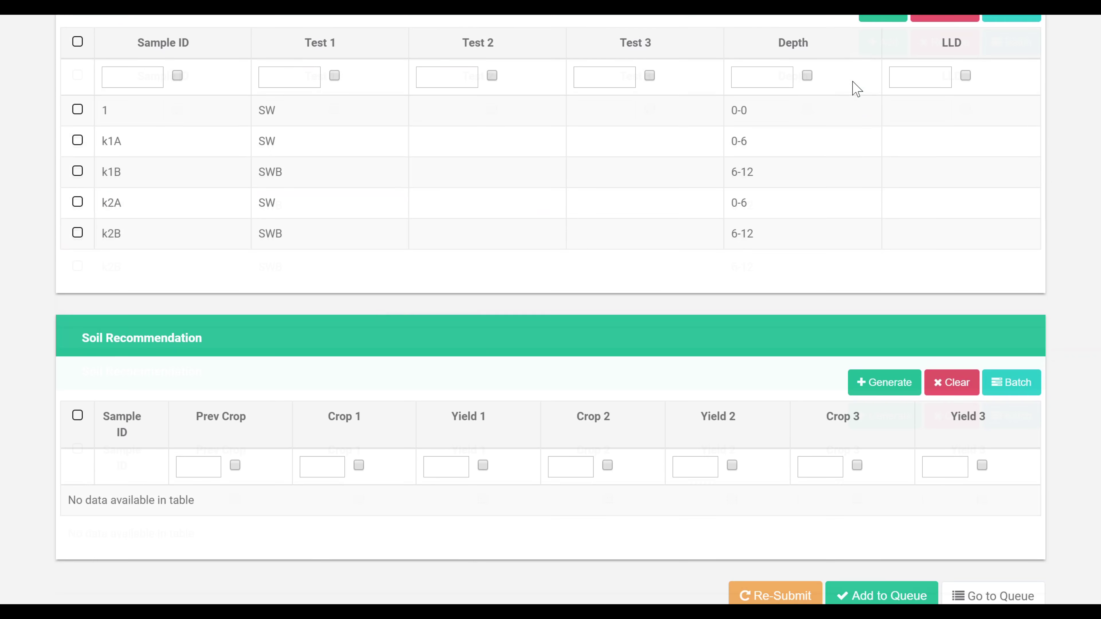
scroll(853, 86, down, 1)
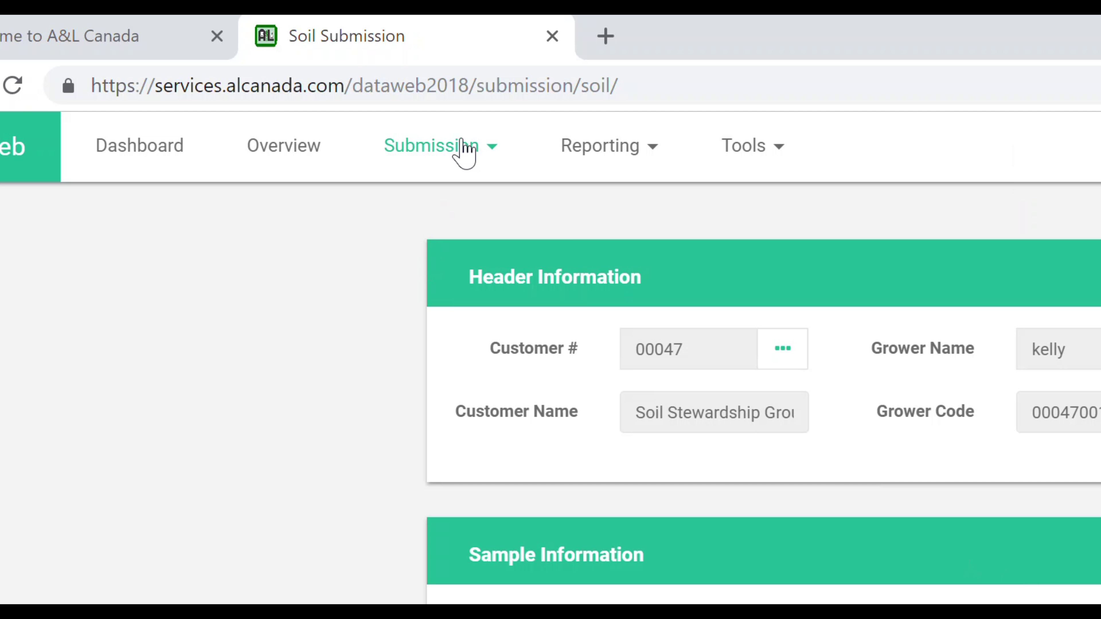
Go to the Submission Queue and select the new unsubmitted five-sample order
click(461, 150)
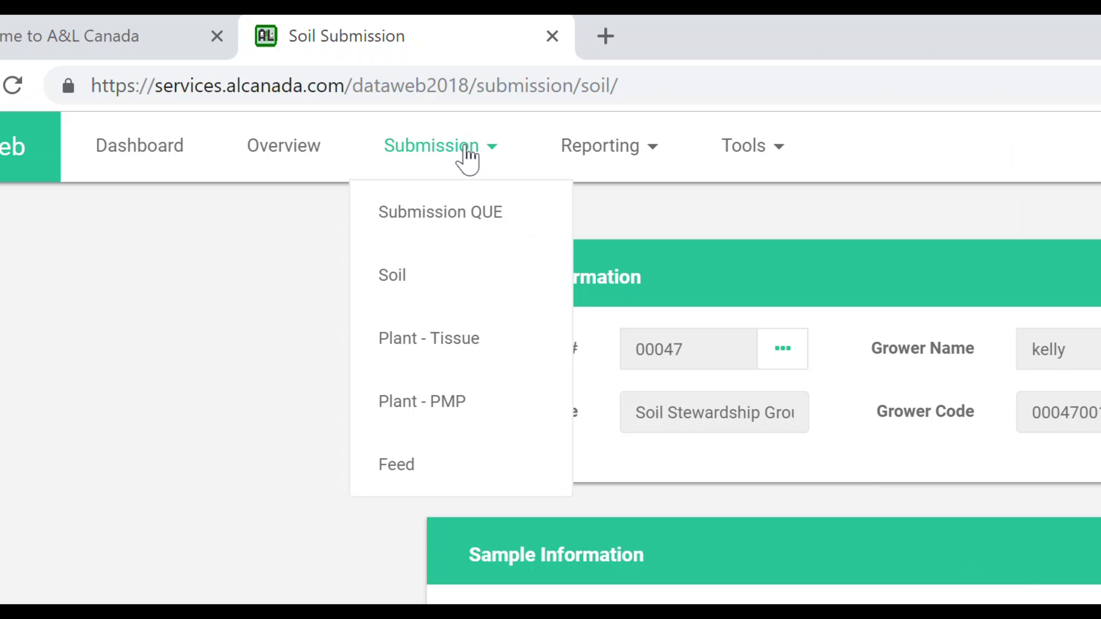
click(453, 212)
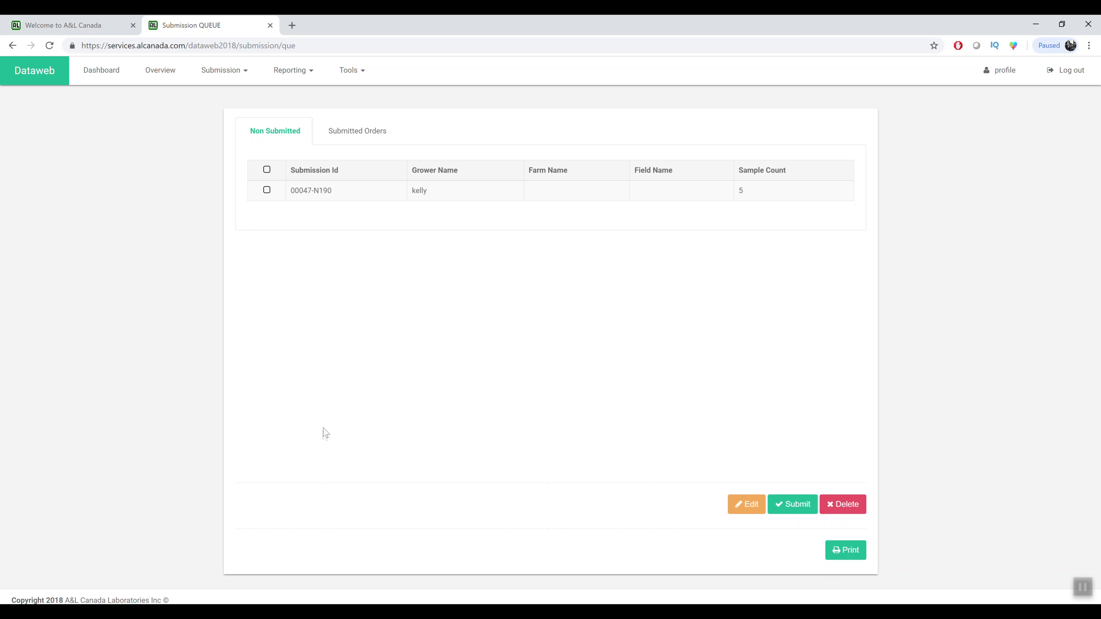
click(267, 190)
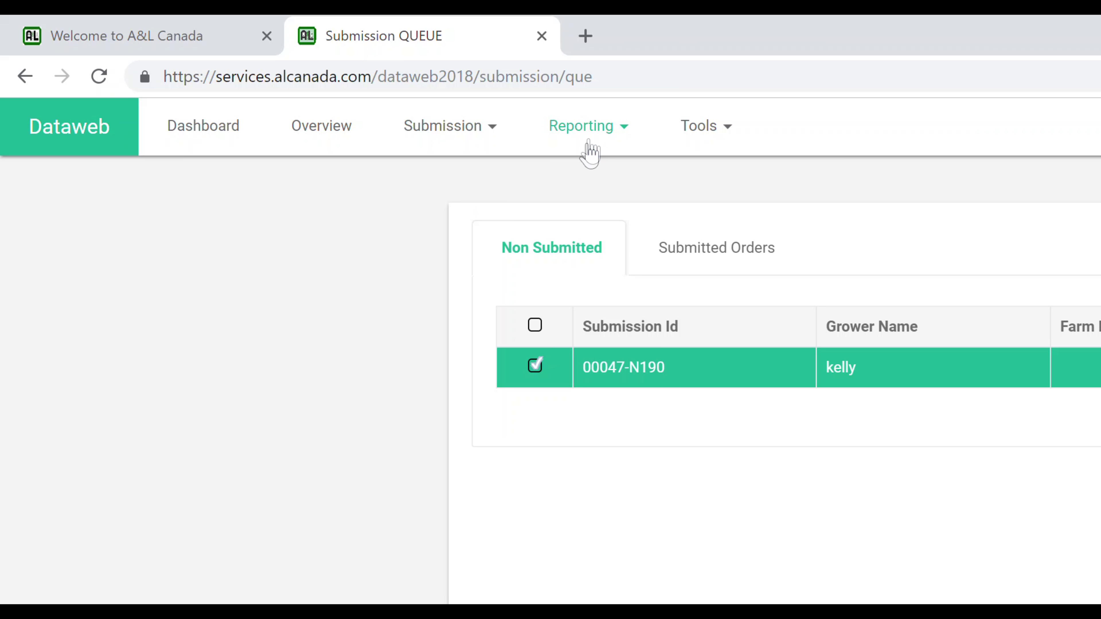
click(293, 77)
Search soil reports over the last 200 days and select the Bridgeview field report
click(278, 99)
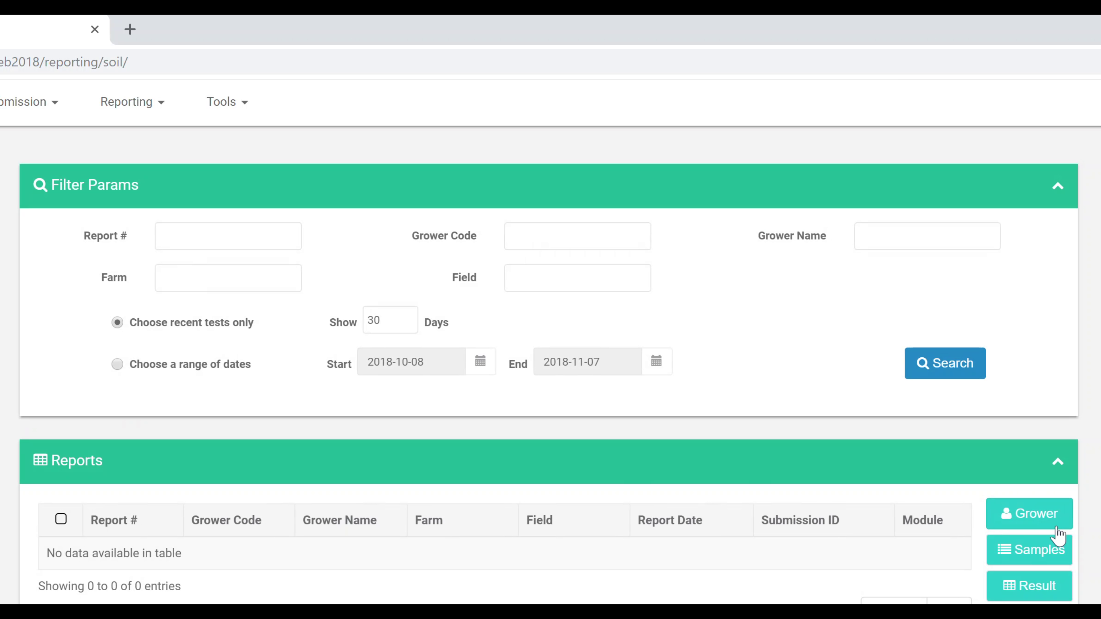
double_click(394, 319)
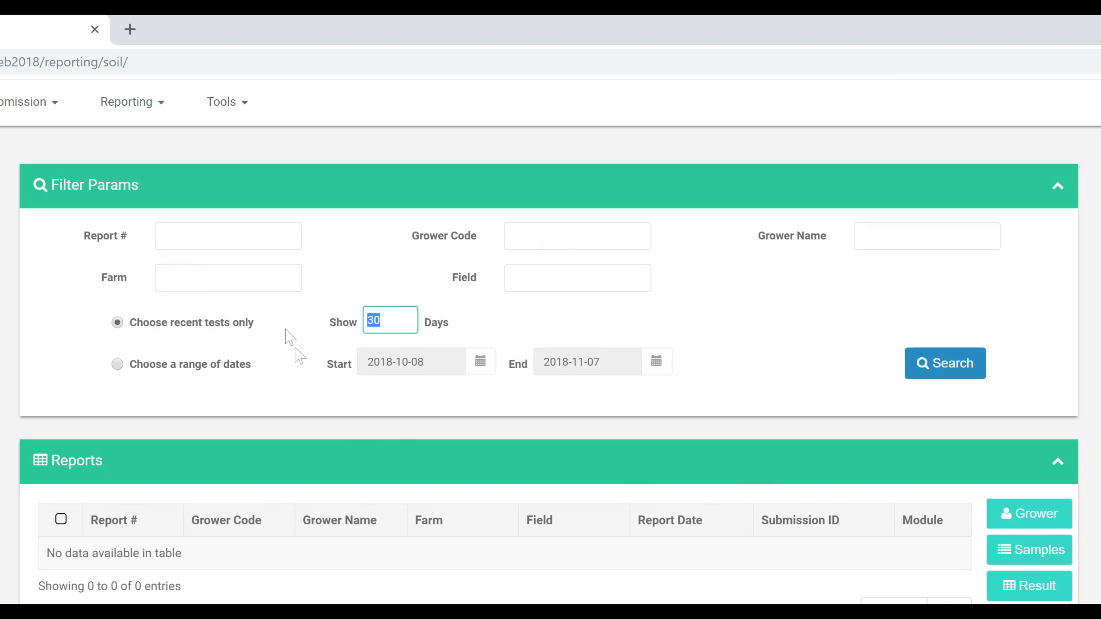
text(200)
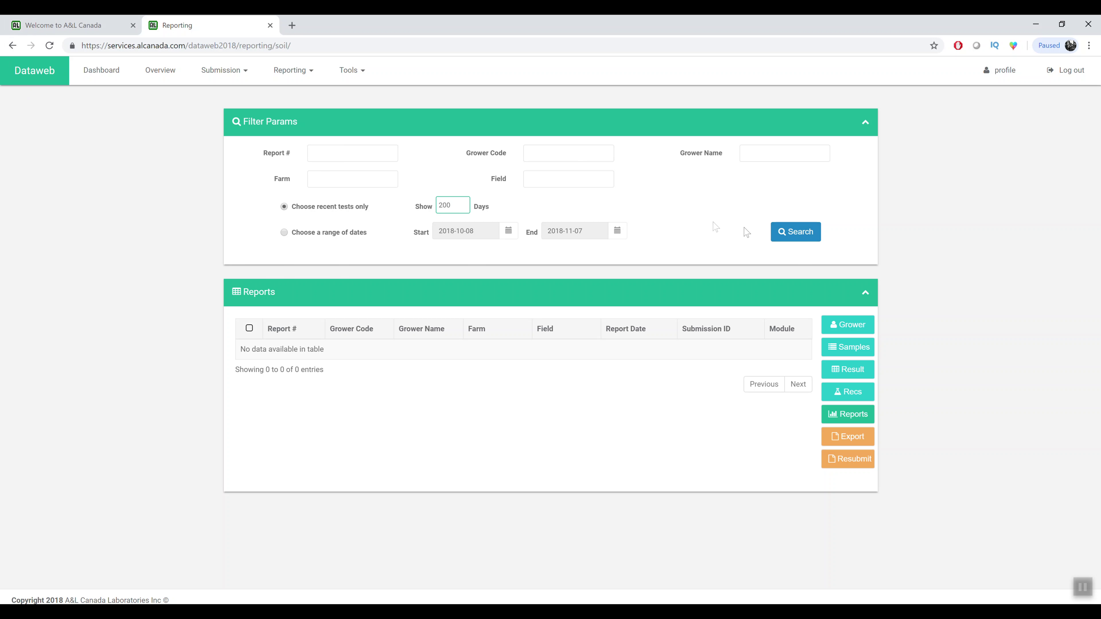
click(781, 238)
click(787, 235)
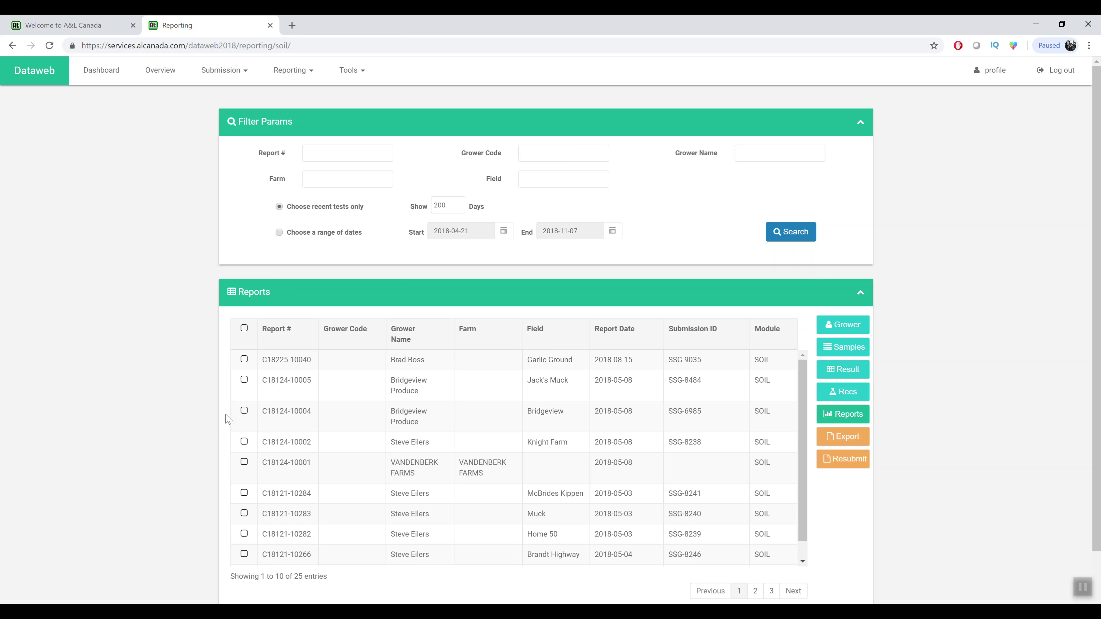
click(244, 411)
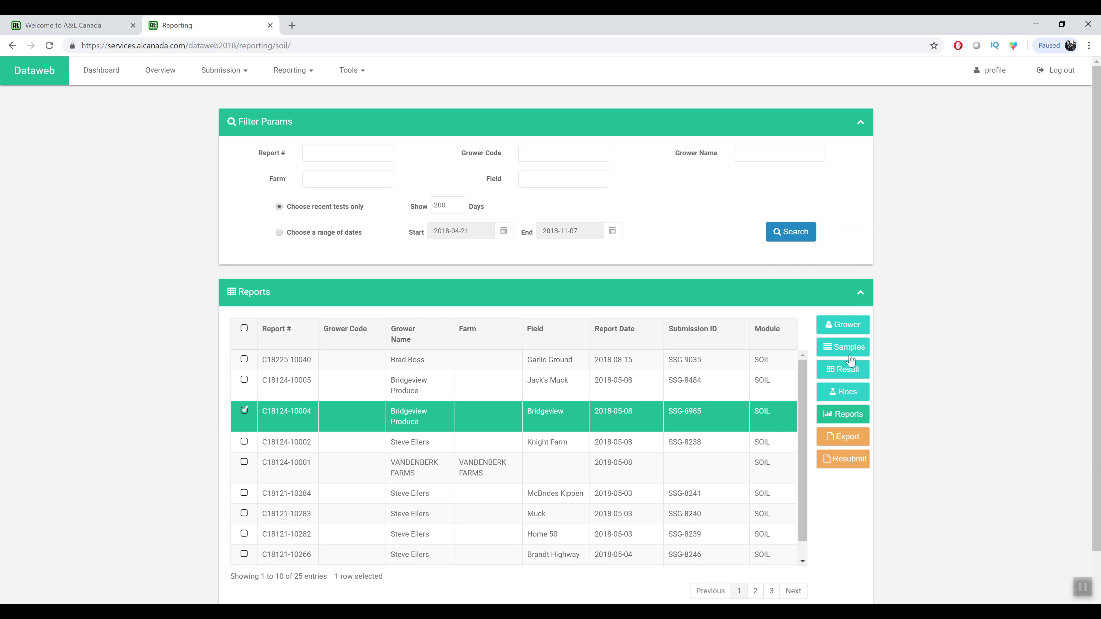
click(843, 414)
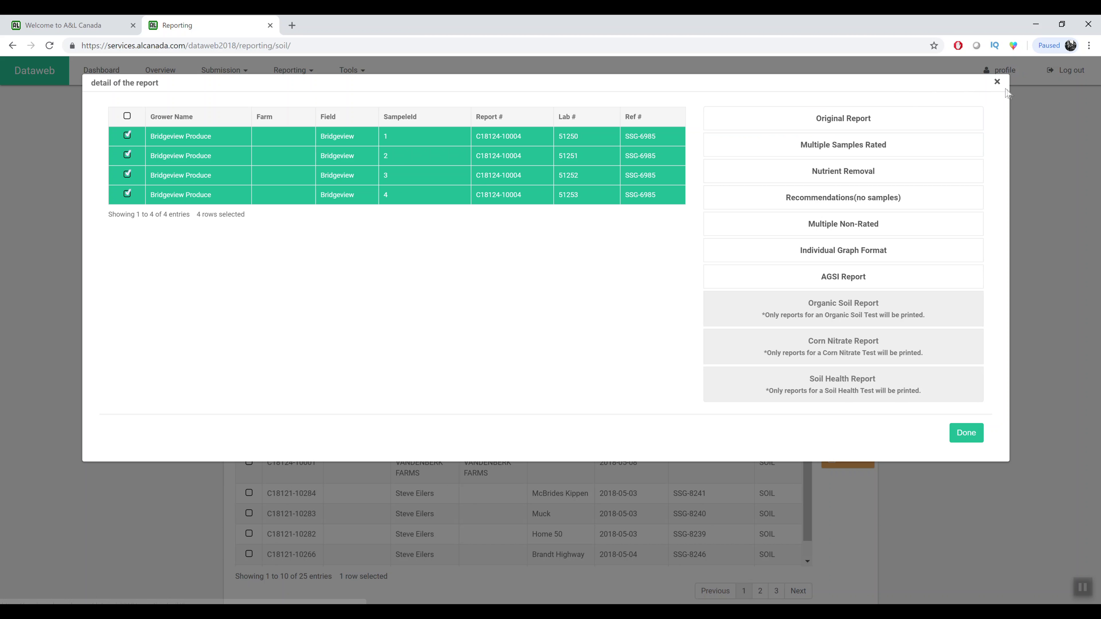
Close the Bridgeview report and sample test results, returning to the 25-report list
click(966, 432)
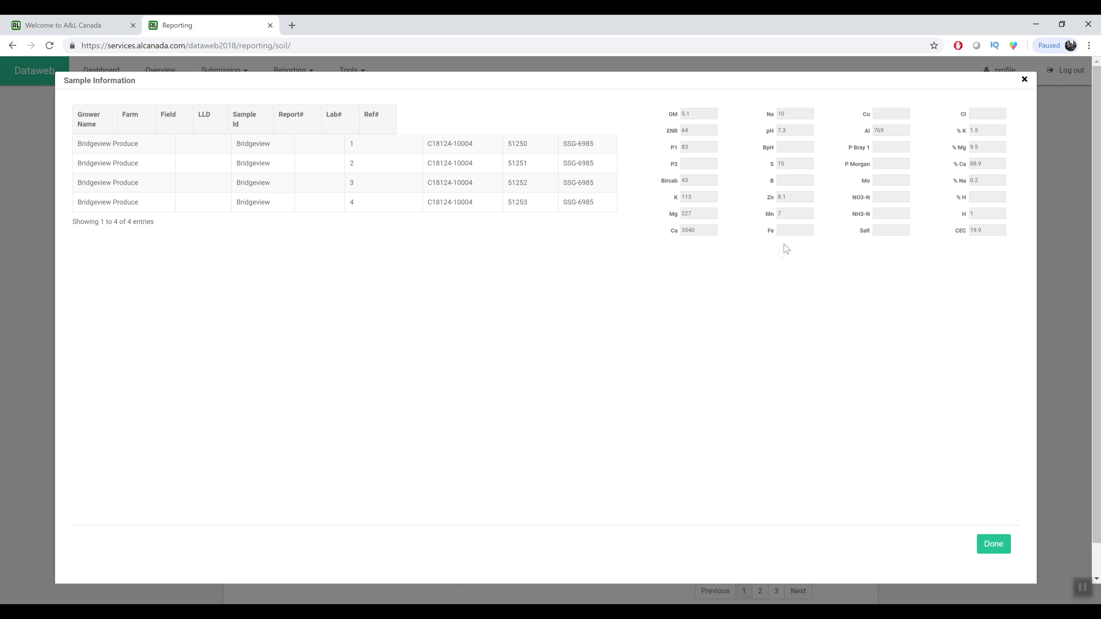
click(994, 547)
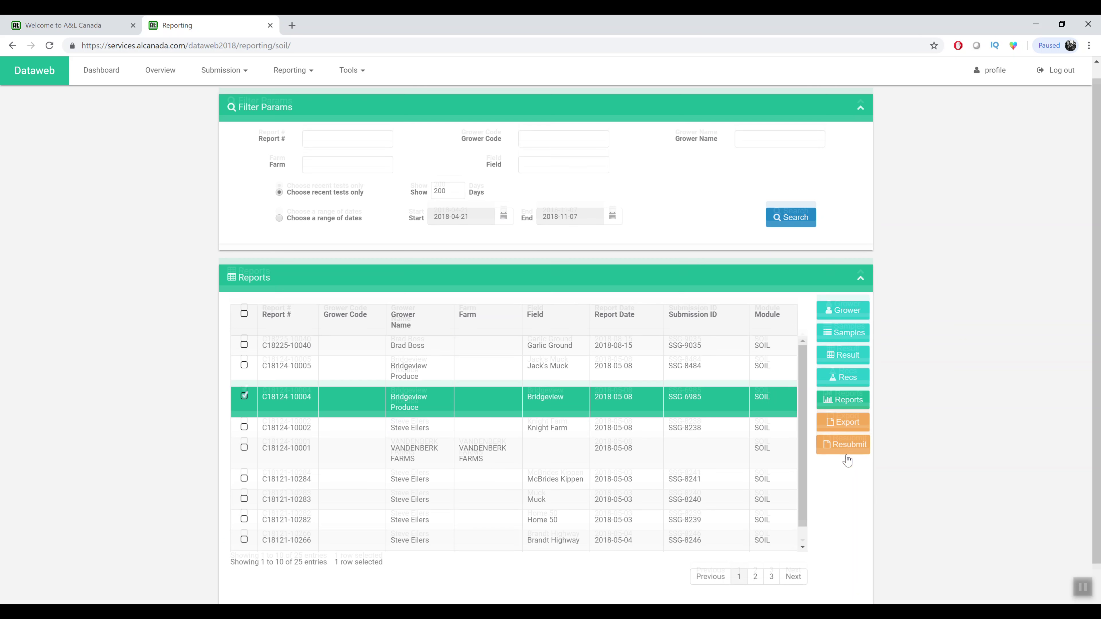
scroll(848, 460, down, 1)
scroll(847, 459, up, 1)
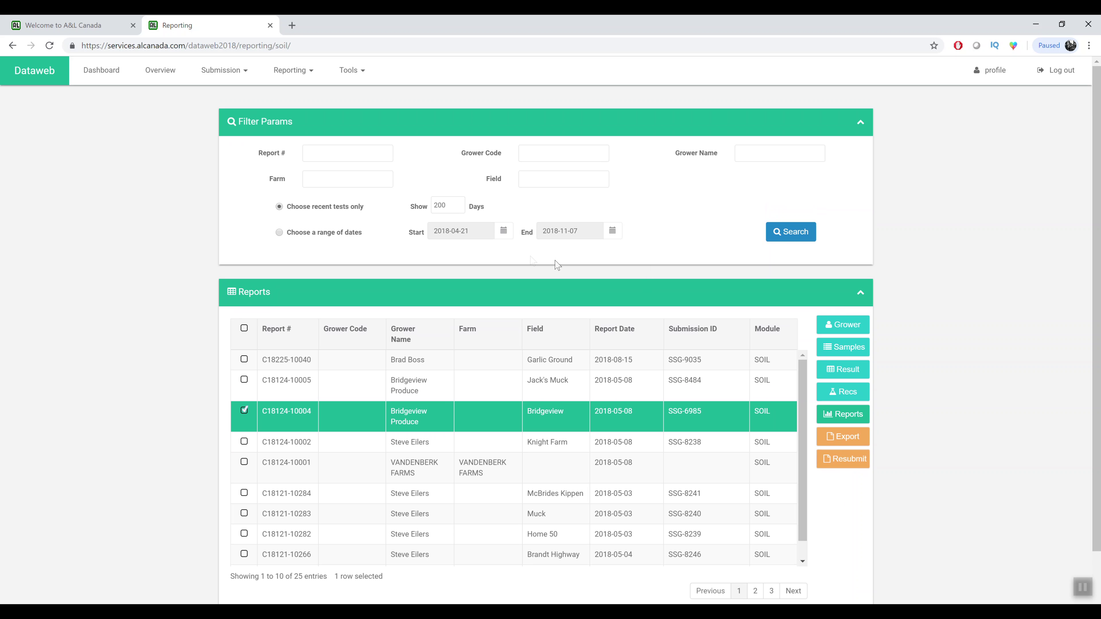